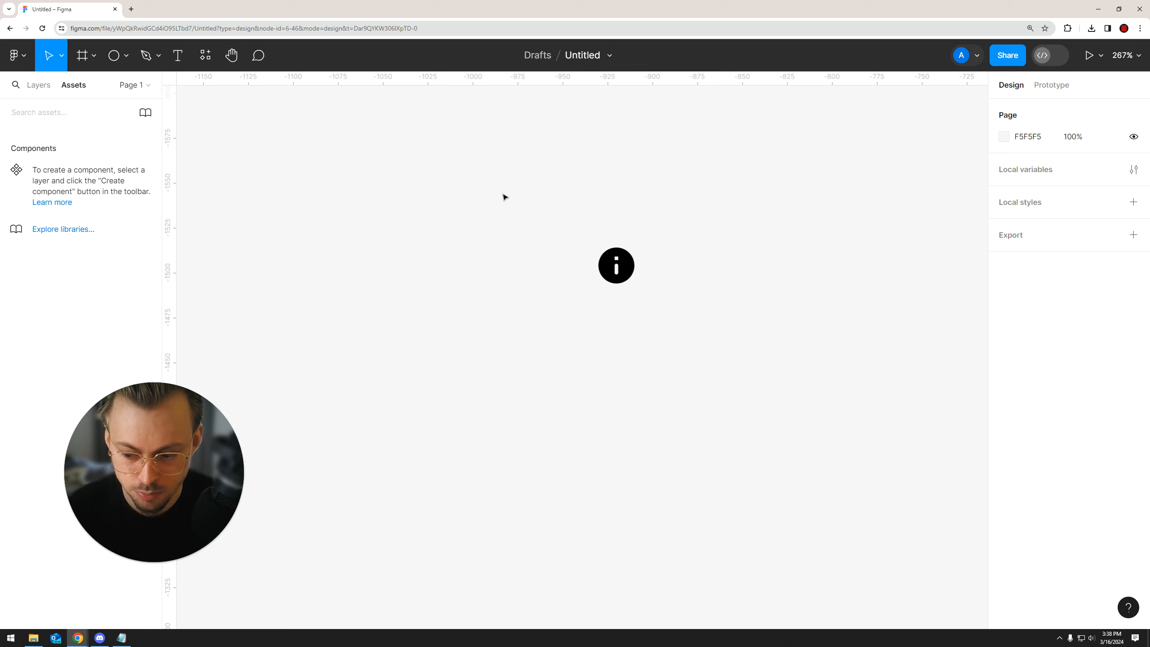
- Duplicate the black info icon and place the copy to the right of the original
click(629, 263)
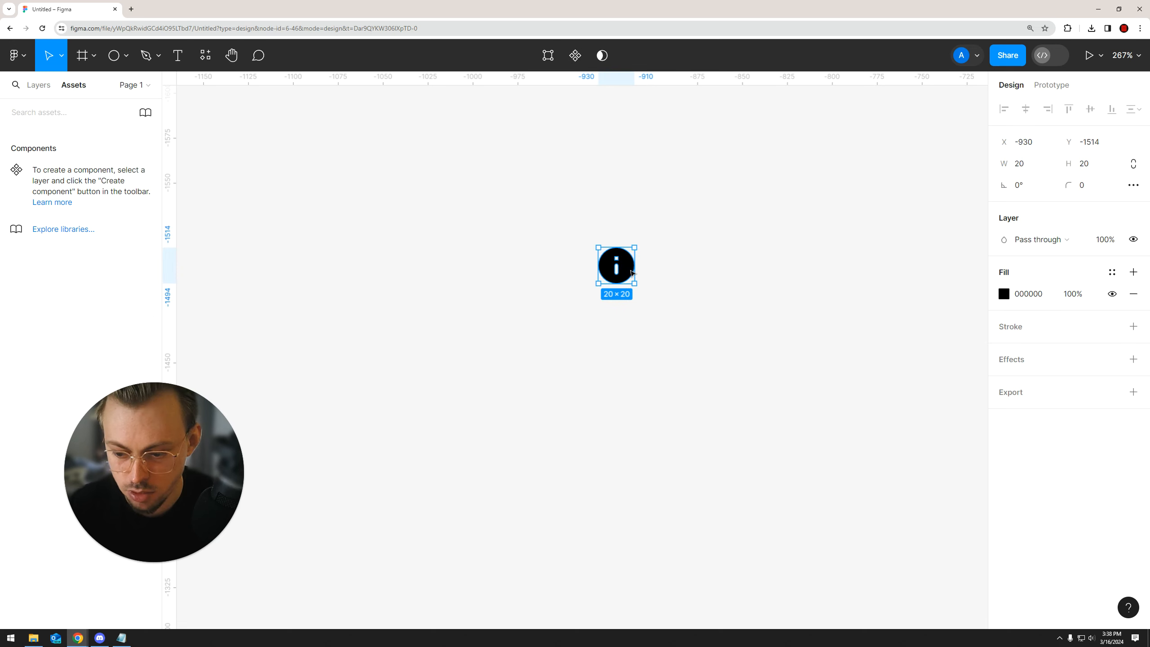
click(663, 257)
click(628, 271)
drag(632, 268, 841, 267)
drag(808, 348, 624, 419)
click(623, 419)
- Draw a rectangle about 159 × 60 to the upper right of the original icon and move the copied icon below it
click(127, 55)
click(121, 89)
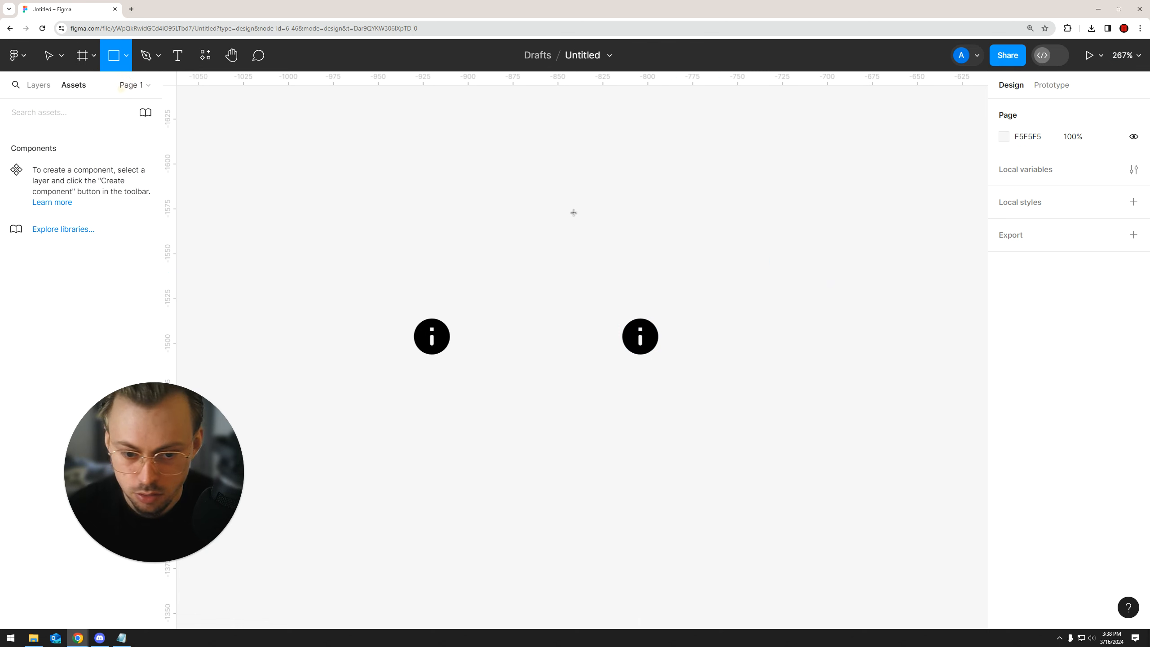
mouse_move(538, 211)
mouse_down()
mouse_move(755, 246)
mouse_move(823, 284)
mouse_move(821, 298)
mouse_up()
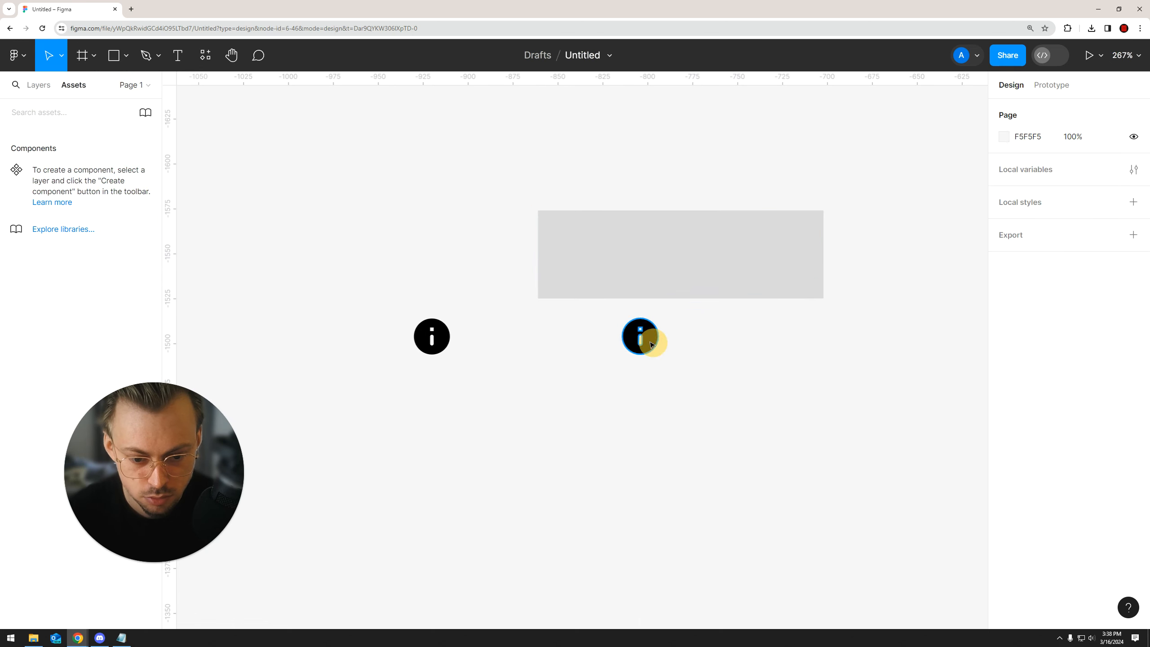
drag(641, 336, 688, 405)
click(675, 297)
mouse_move(675, 299)
mouse_down()
mouse_move(673, 318)
mouse_move(691, 302)
mouse_up()
click(739, 339)
- Draw a downward-pointing triangle about 40 × 18 and move it so it protrudes below the rectangle's bottom edge
click(127, 55)
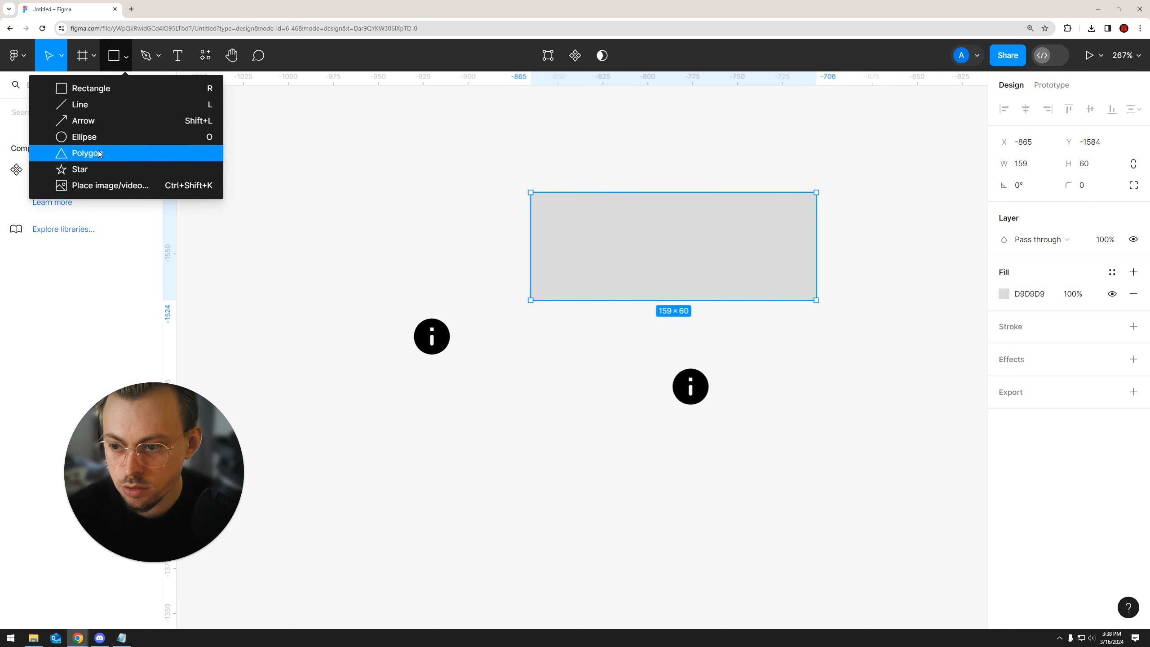
click(121, 151)
drag(648, 264, 645, 296)
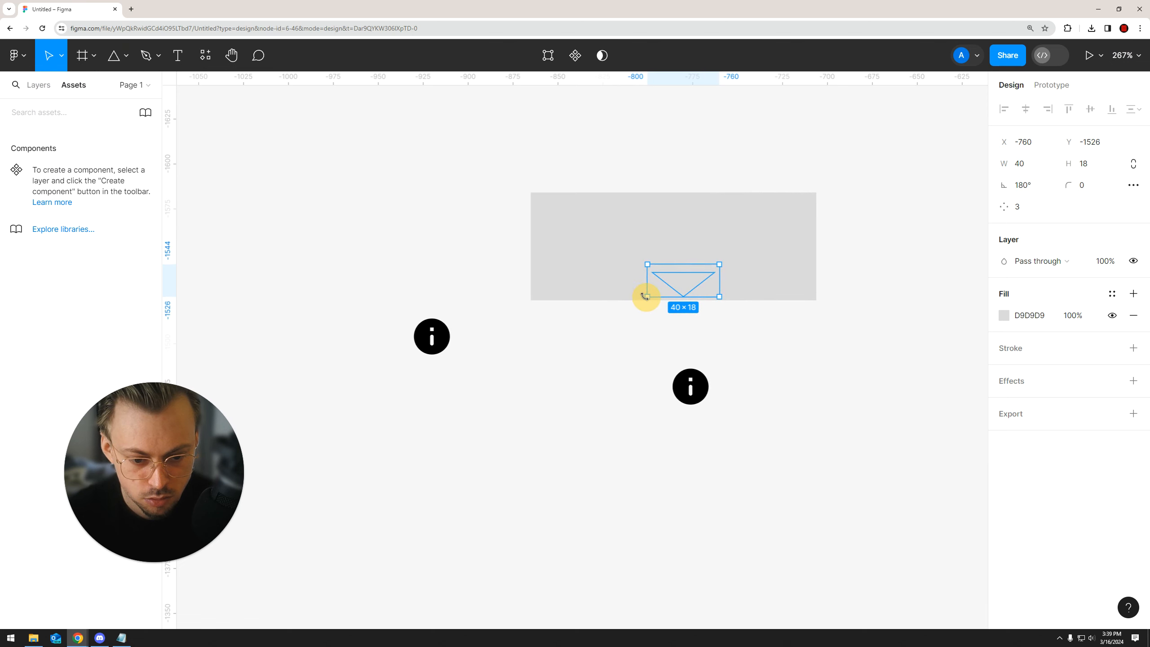
scroll(738, 292, up, 5)
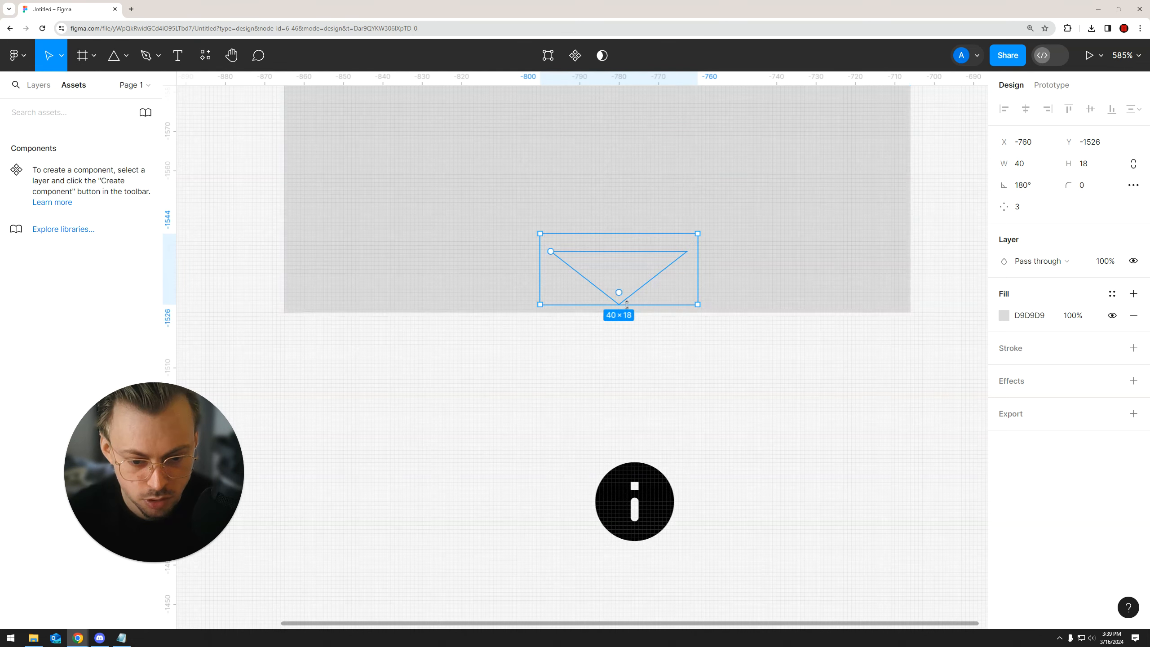
drag(630, 269, 622, 334)
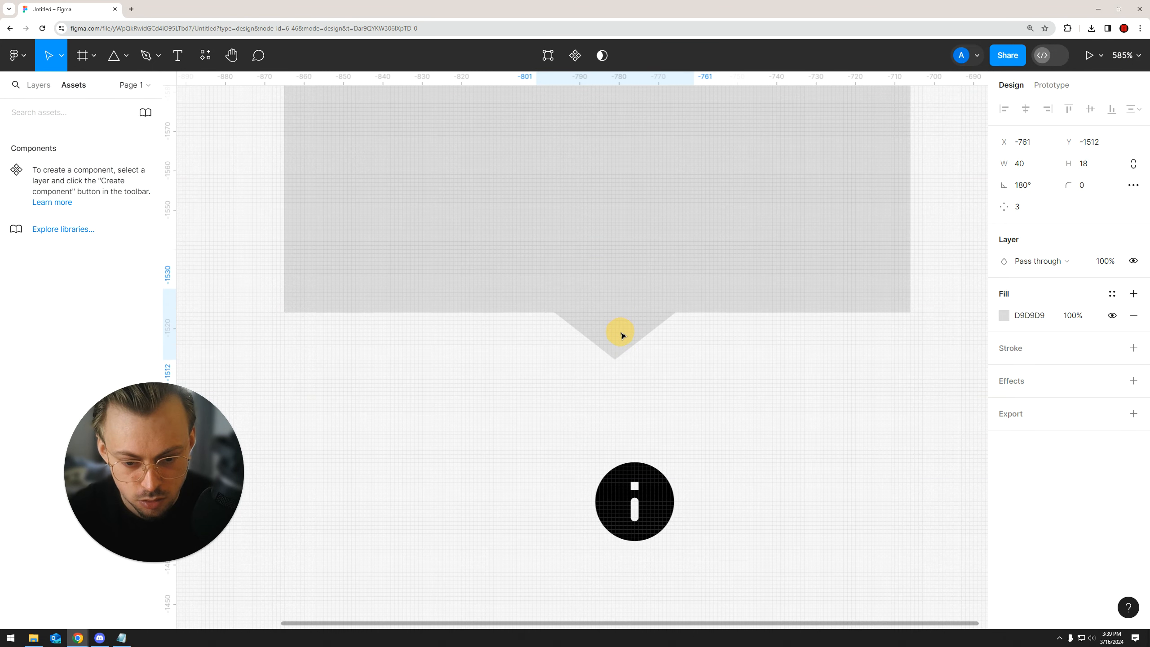
- Enlarge the triangle to about 53 × 24 and reposition it at the middle of the rectangle's bottom edge
scroll(652, 362, down, 3)
drag(683, 369, 712, 382)
drag(654, 354, 626, 347)
click(707, 366)
- Select the rectangle and the triangle and combine them into one union shape
drag(570, 392, 689, 220)
right_click(581, 233)
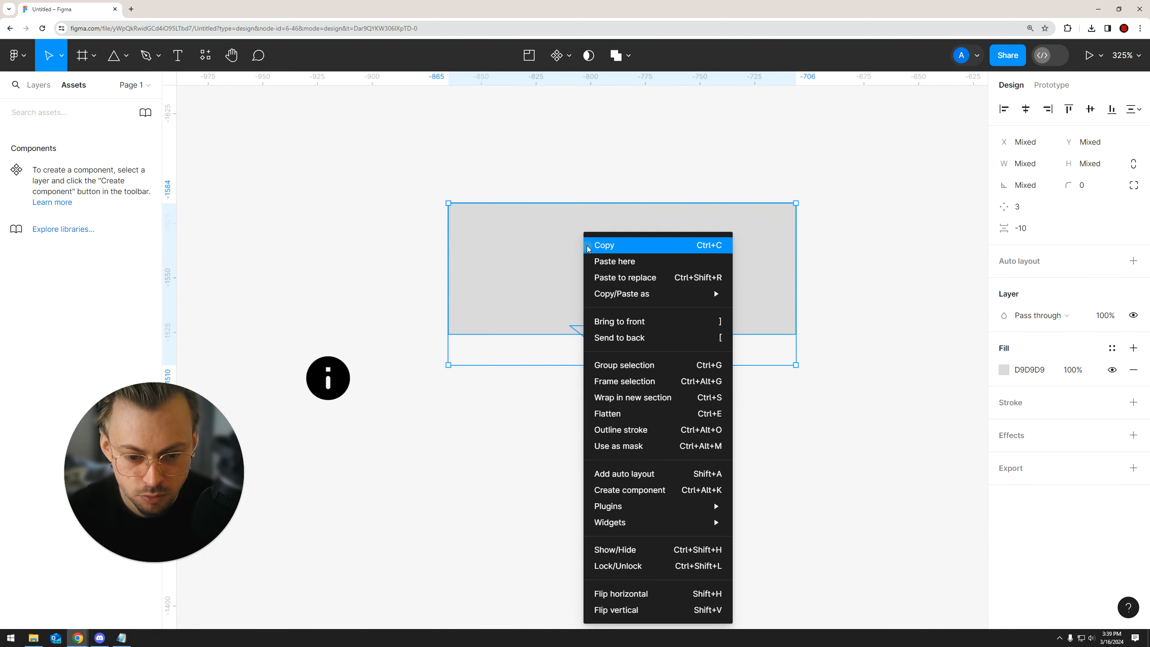
click(622, 141)
click(613, 58)
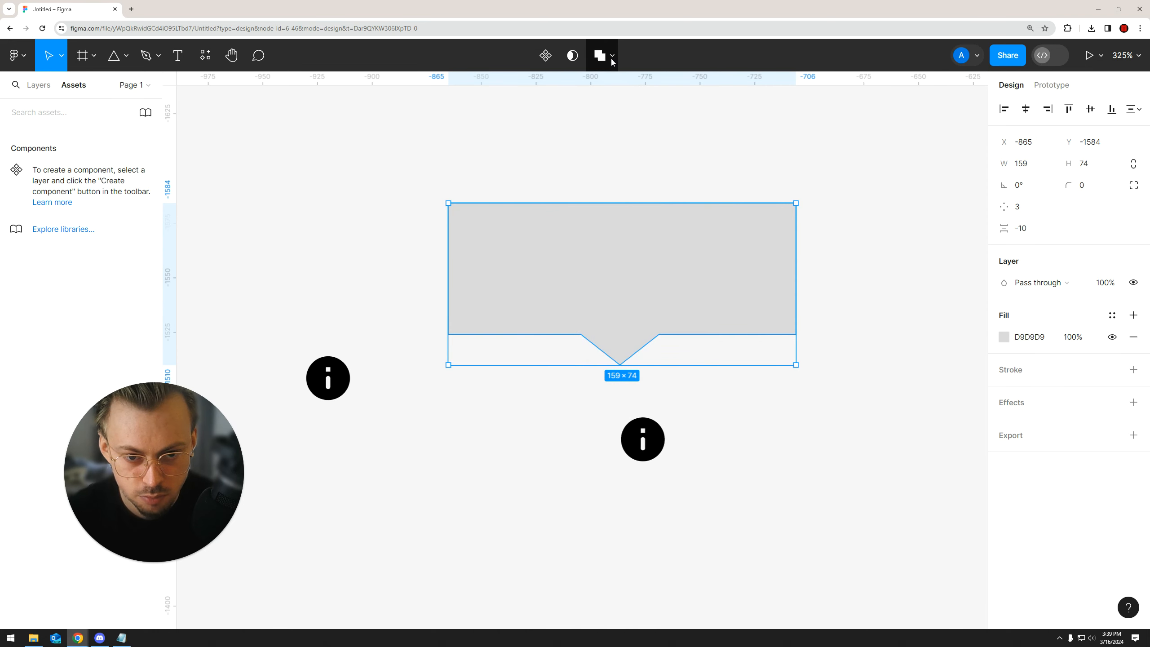
- Set the speech bubble's corner radius to 6 and increase it to 15
click(1086, 186)
text(6)
key(Return)
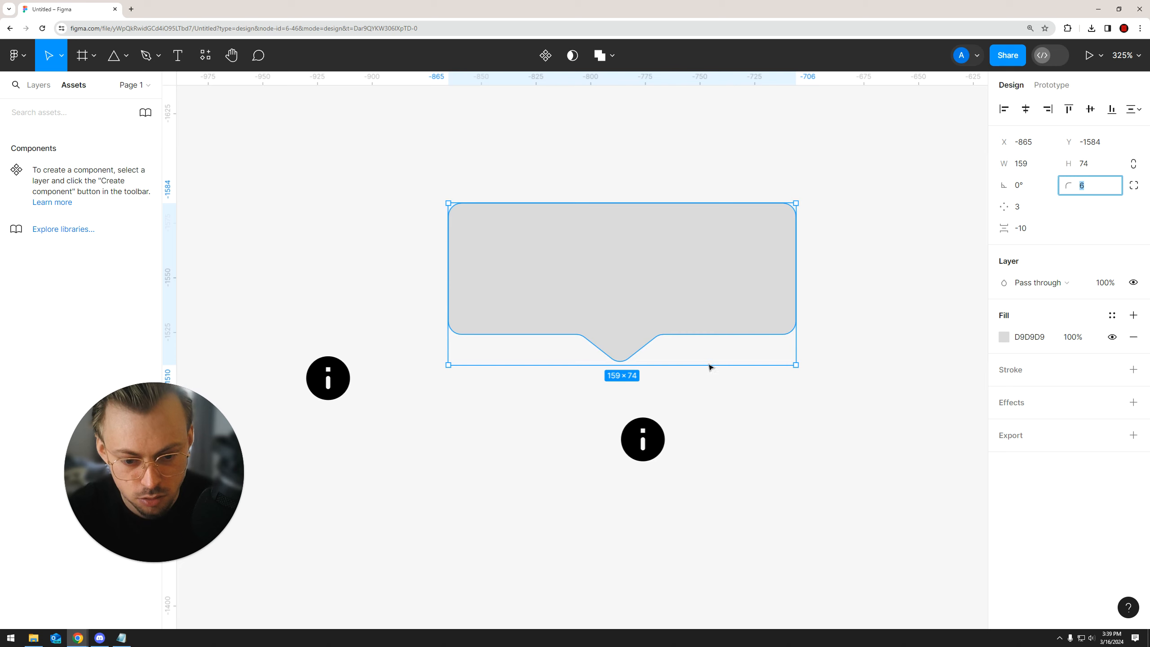
key(Up)
key(Up)
key(Up)
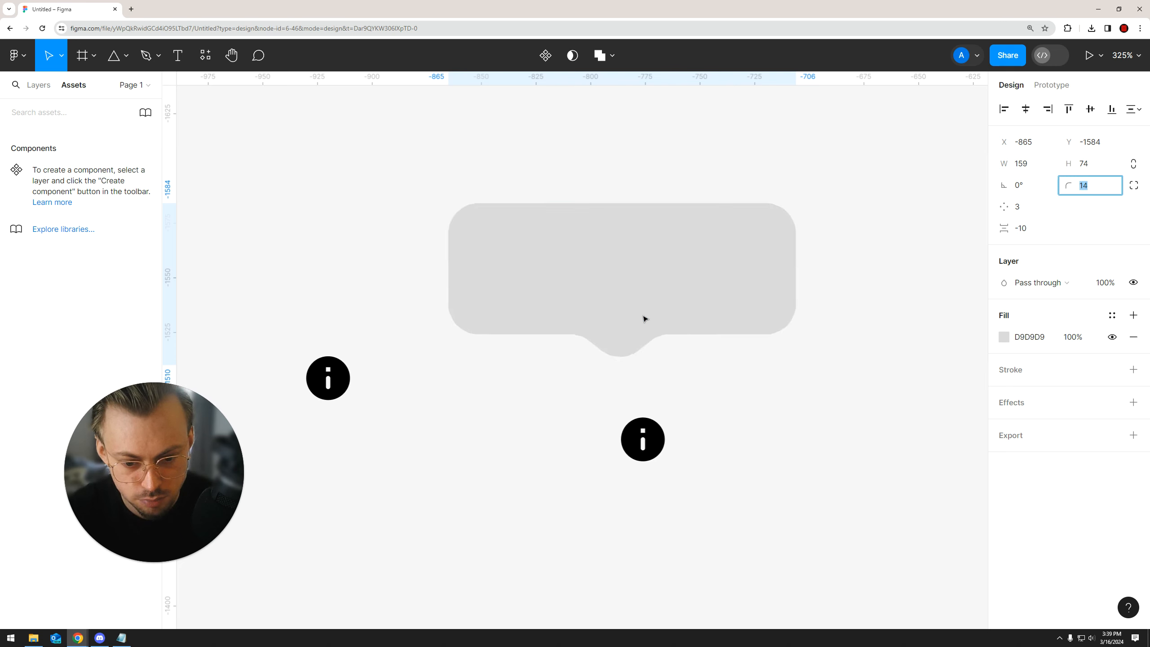
key(Up)
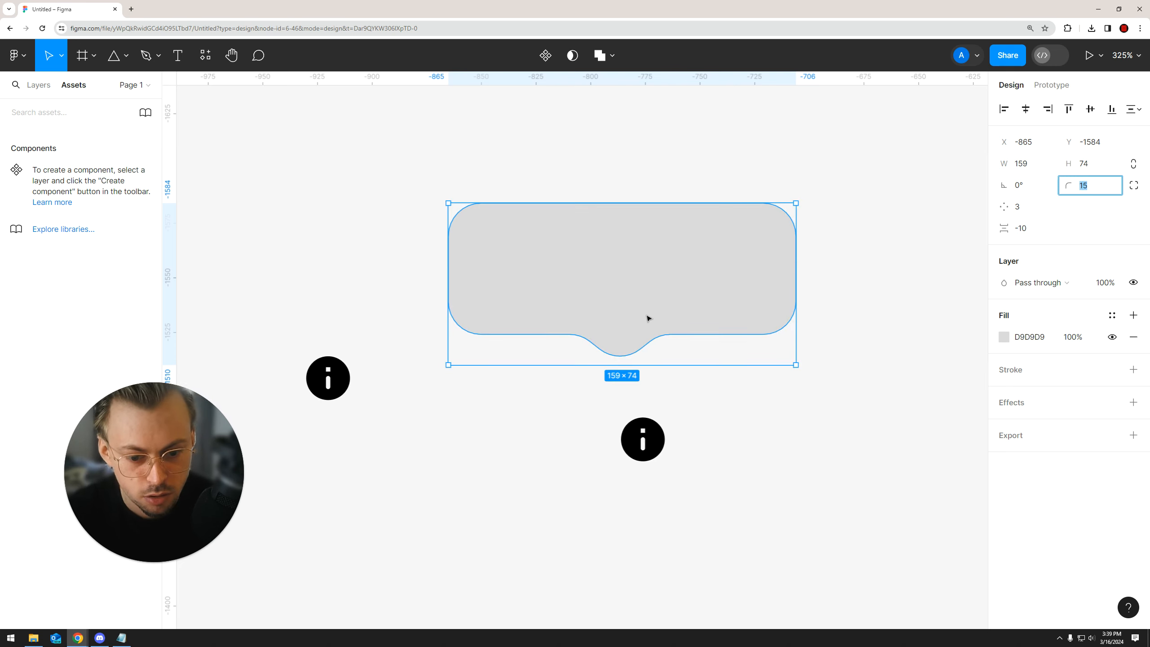
- Move the speech bubble about 12 px right and lower its corner radius to 11
drag(646, 319, 664, 319)
click(1085, 185)
key(Down)
key(Down)
key(Down)
key(Down)
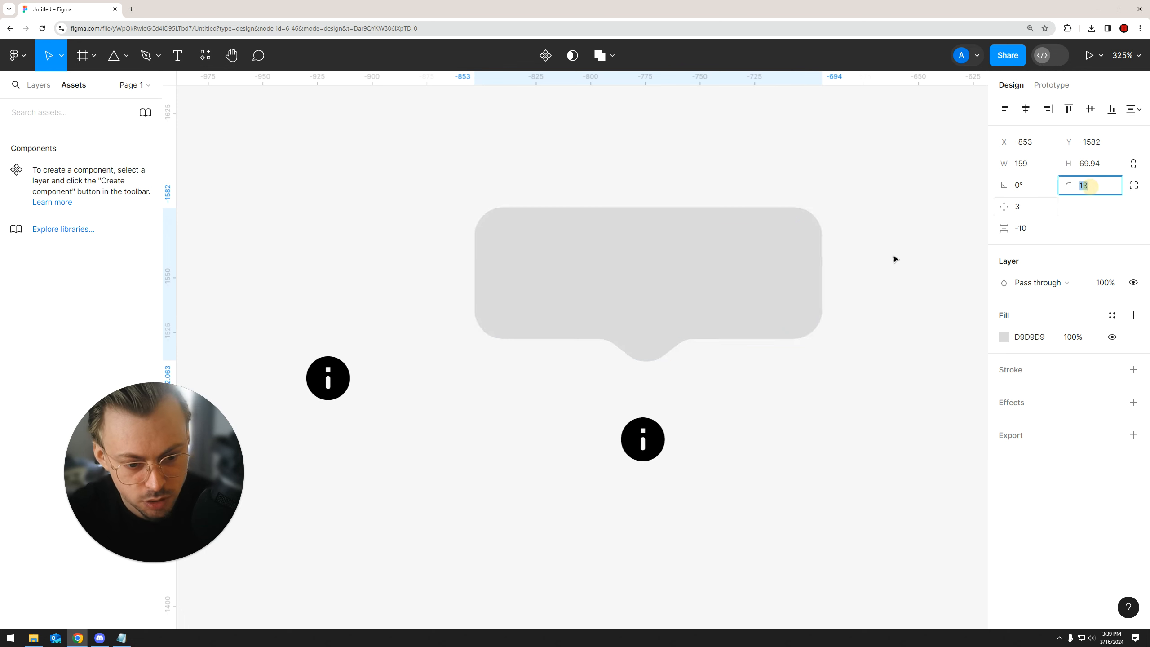
- Enlarge the triangle inside the union to about 79 × 36 and centre it under the bubble
double_click(640, 356)
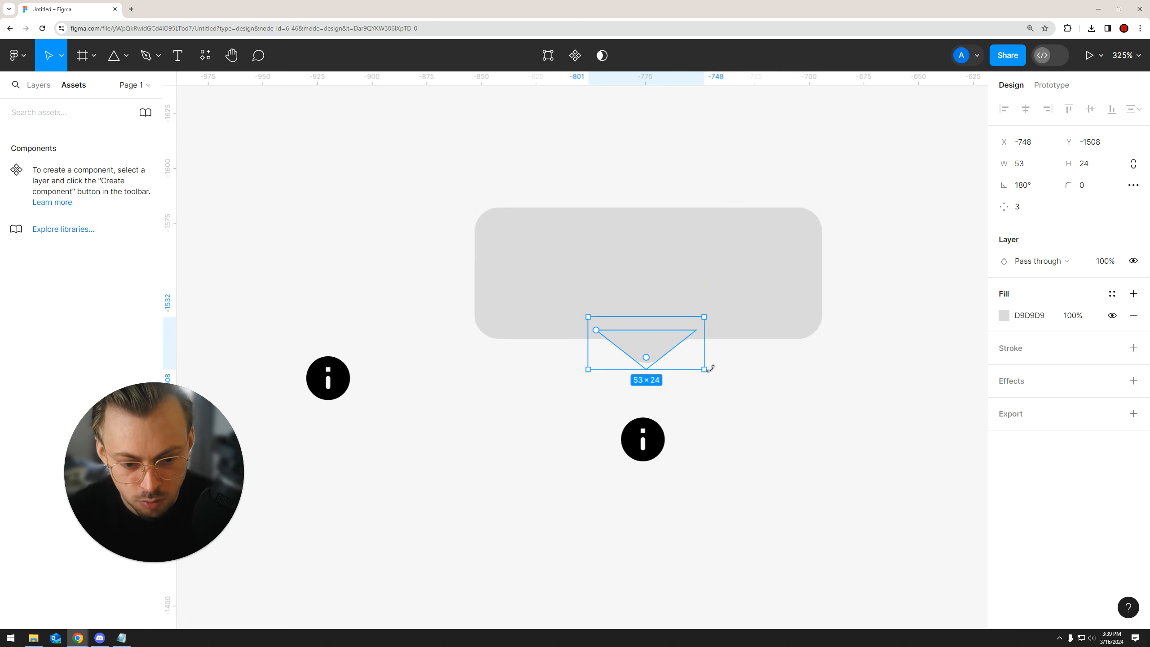
drag(707, 369, 650, 358)
click(798, 382)
click(644, 360)
double_click(653, 355)
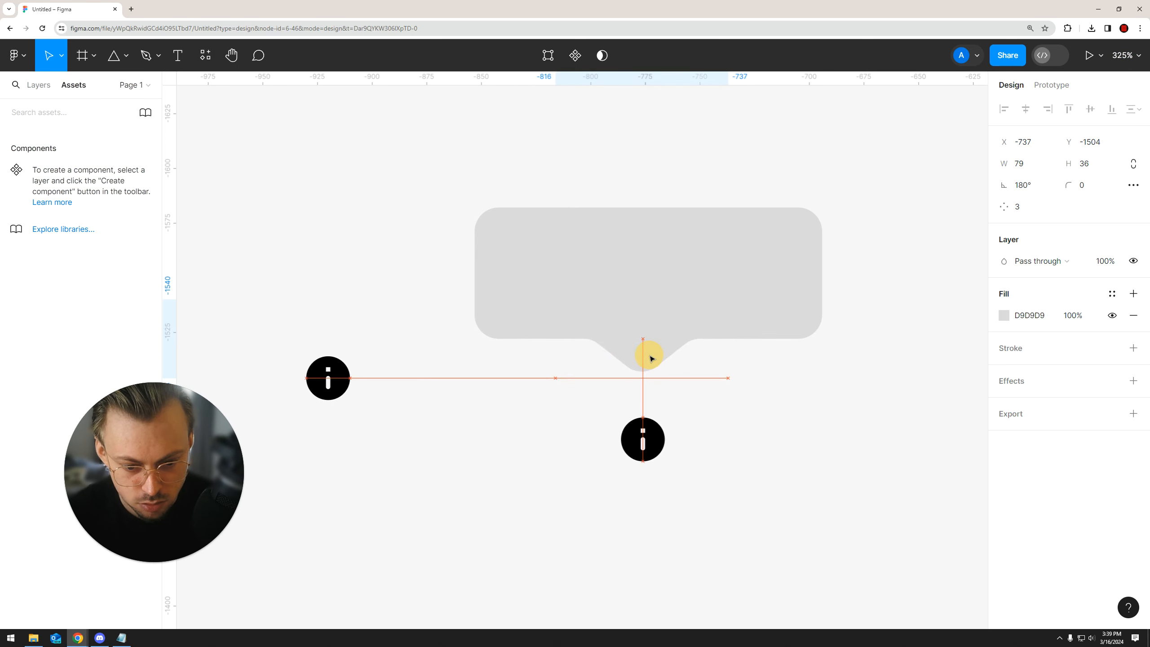
click(713, 340)
- Set the whole speech bubble's corner radius to 8
click(713, 326)
click(1088, 185)
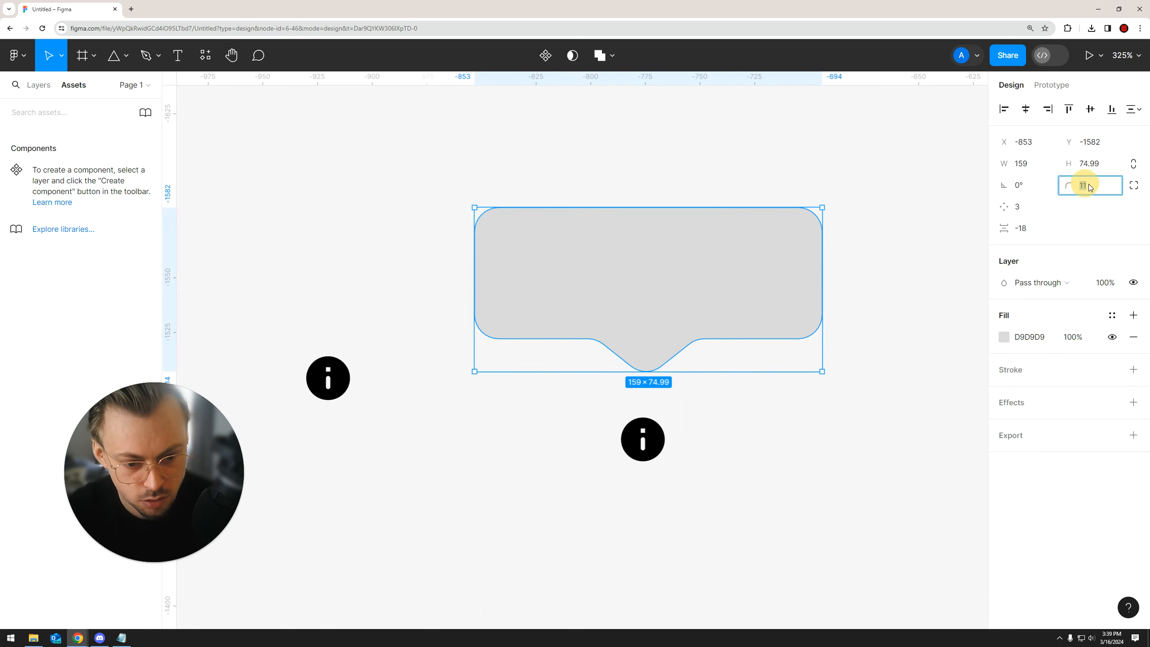
key(Down)
key(Down)
key(Down)
key(Down)
click(857, 377)
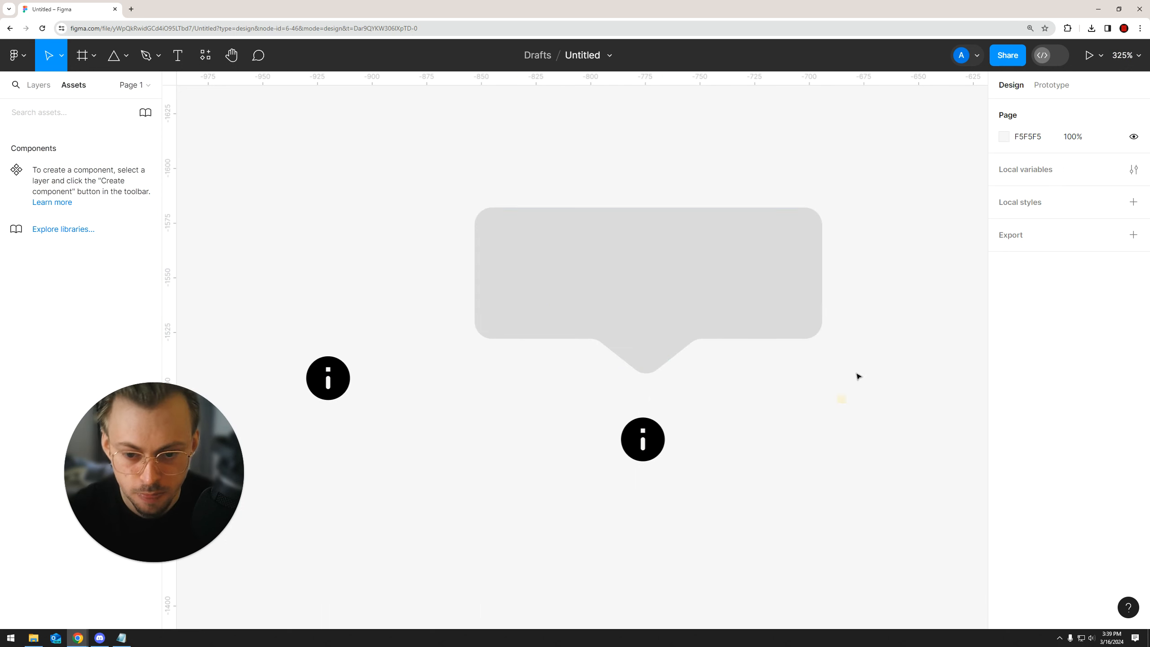
- Align the copied info icon directly beneath the tip of the speech bubble
scroll(675, 403, down, 3)
mouse_move(661, 428)
mouse_down()
mouse_move(670, 422)
mouse_move(665, 430)
mouse_up()
click(722, 415)
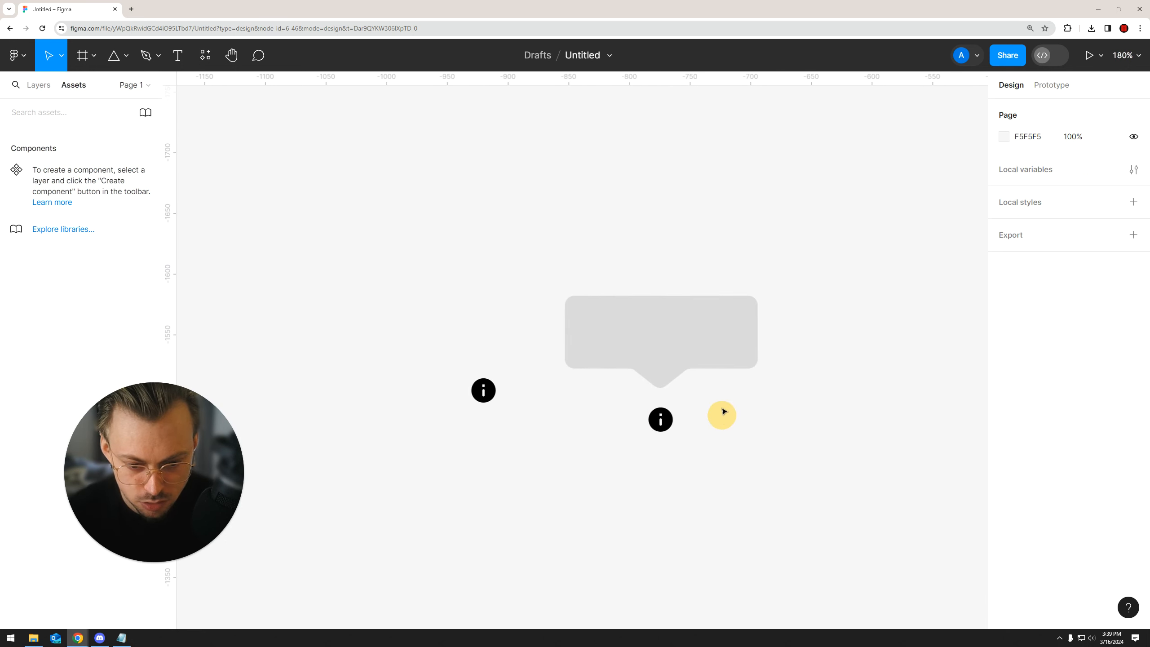
scroll(720, 408, up, 2)
double_click(570, 295)
click(452, 280)
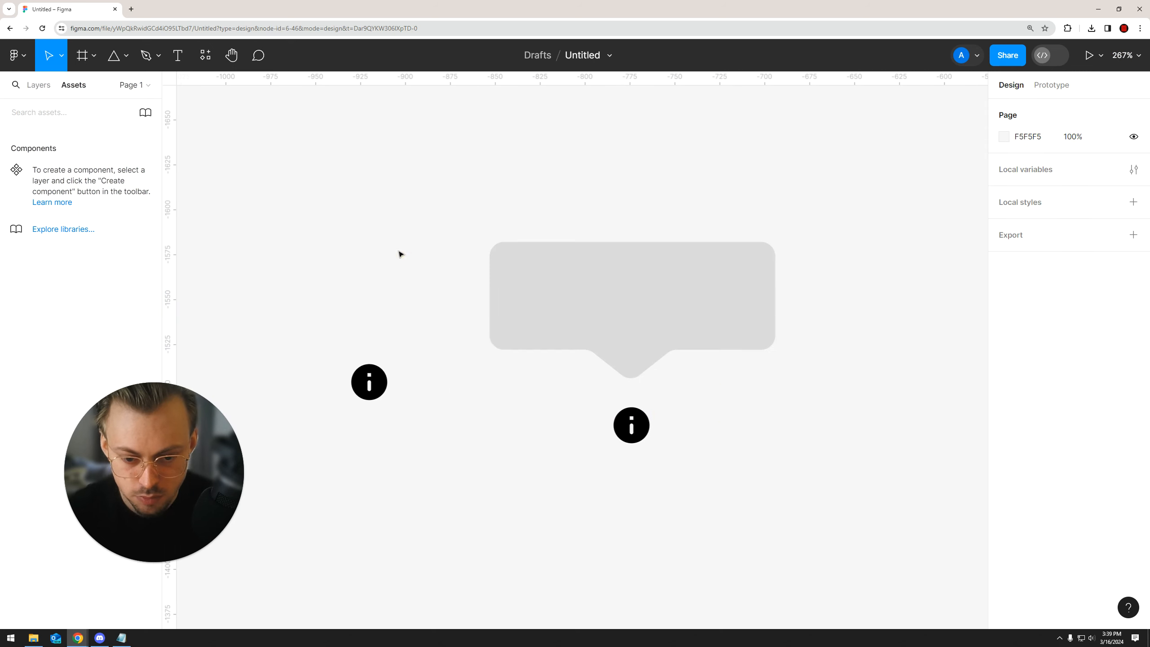
- Add the text "tooltip" on top of the speech bubble
click(177, 55)
click(536, 285)
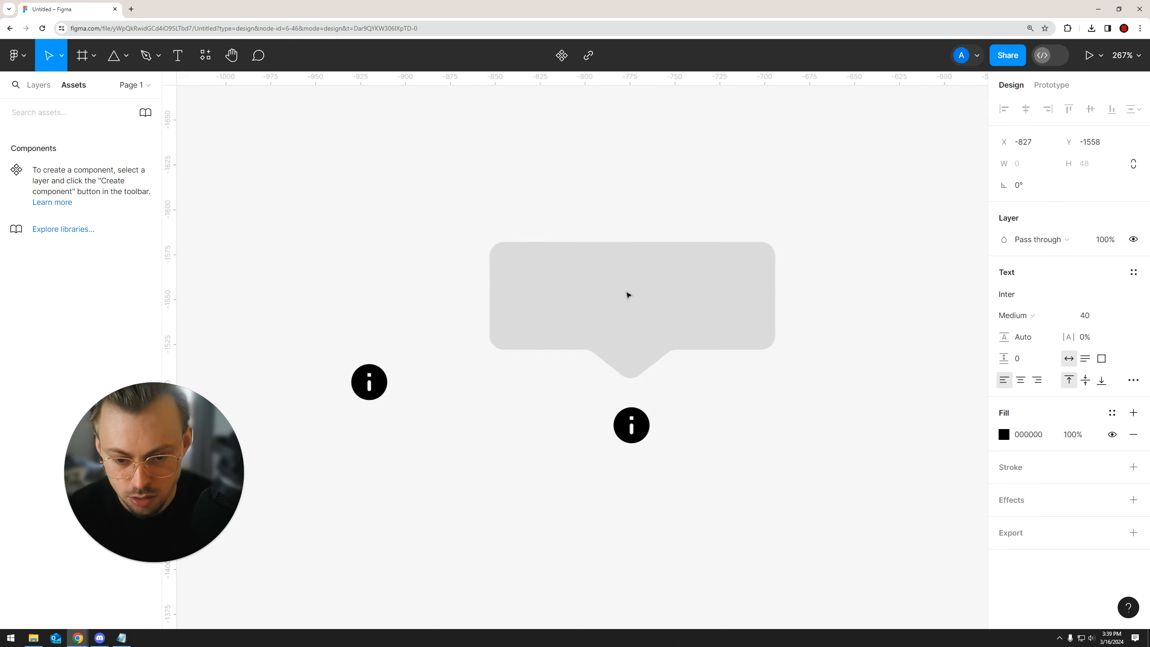
text(tooltip)
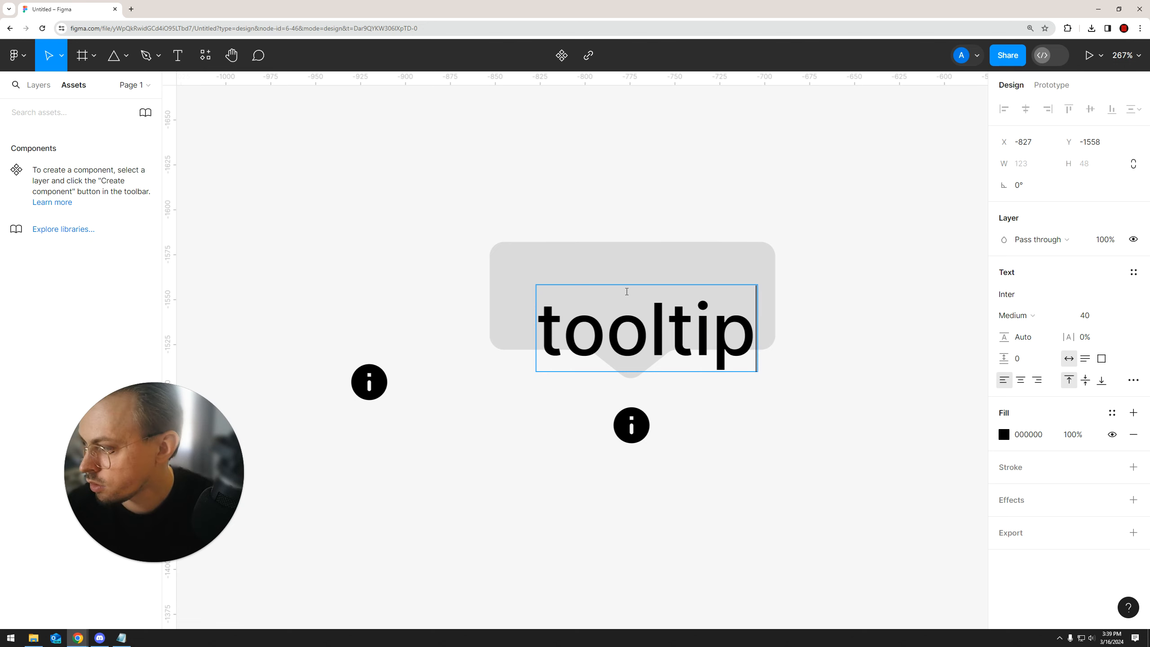
click(921, 316)
click(680, 303)
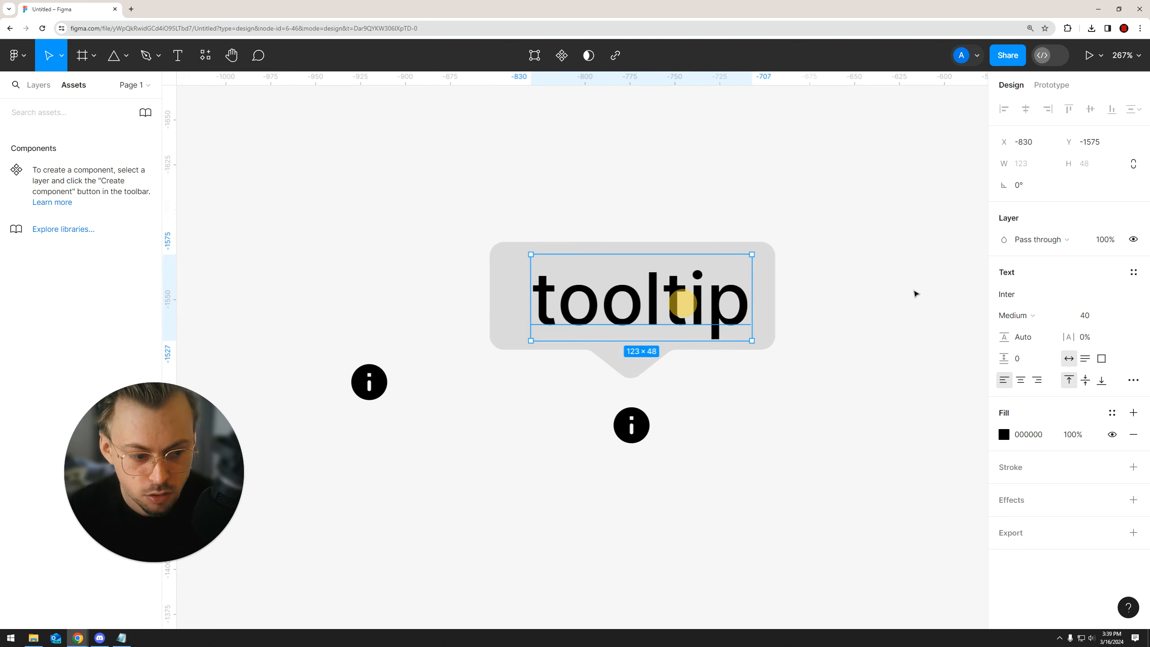
- Set the tooltip text to size 16 in Regular weight and centre it in the bubble
click(1120, 315)
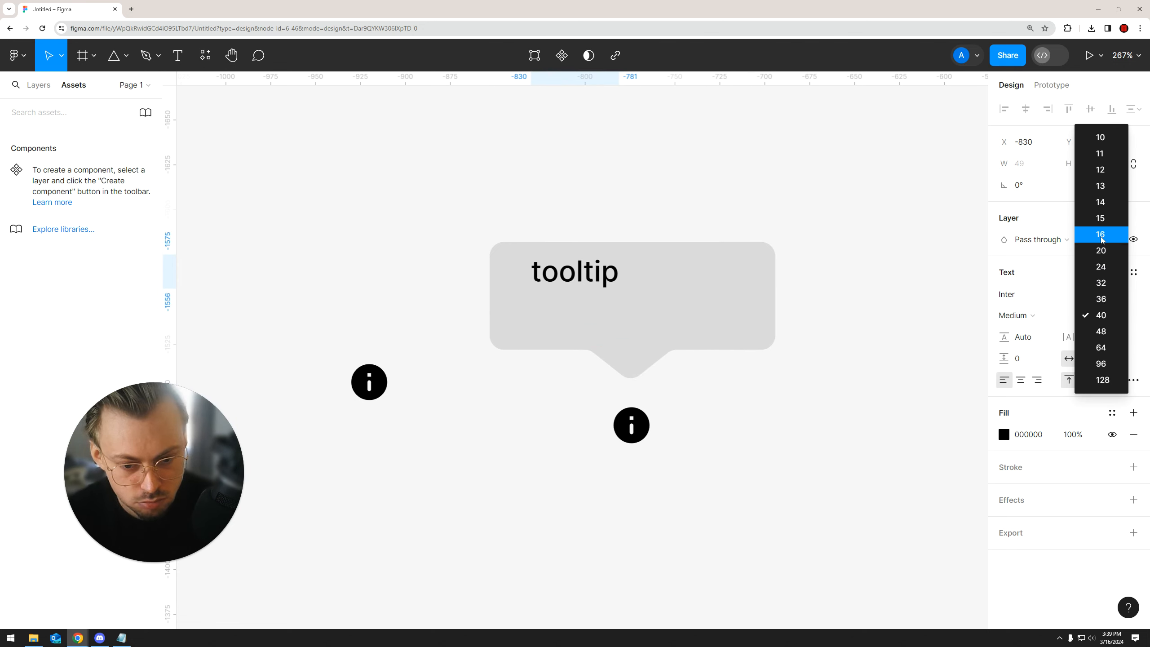
click(1101, 237)
drag(589, 272, 624, 306)
click(1031, 315)
click(1018, 295)
click(811, 352)
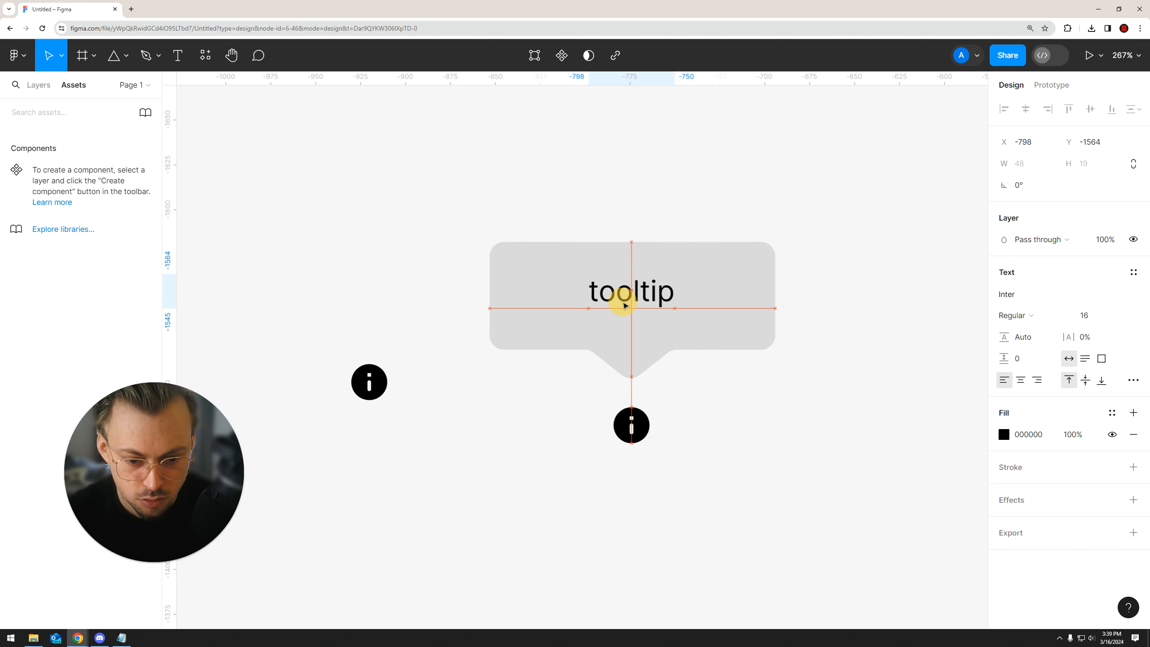
- Change the speech bubble's fill to the blue 3A1AFC
click(739, 317)
click(1002, 337)
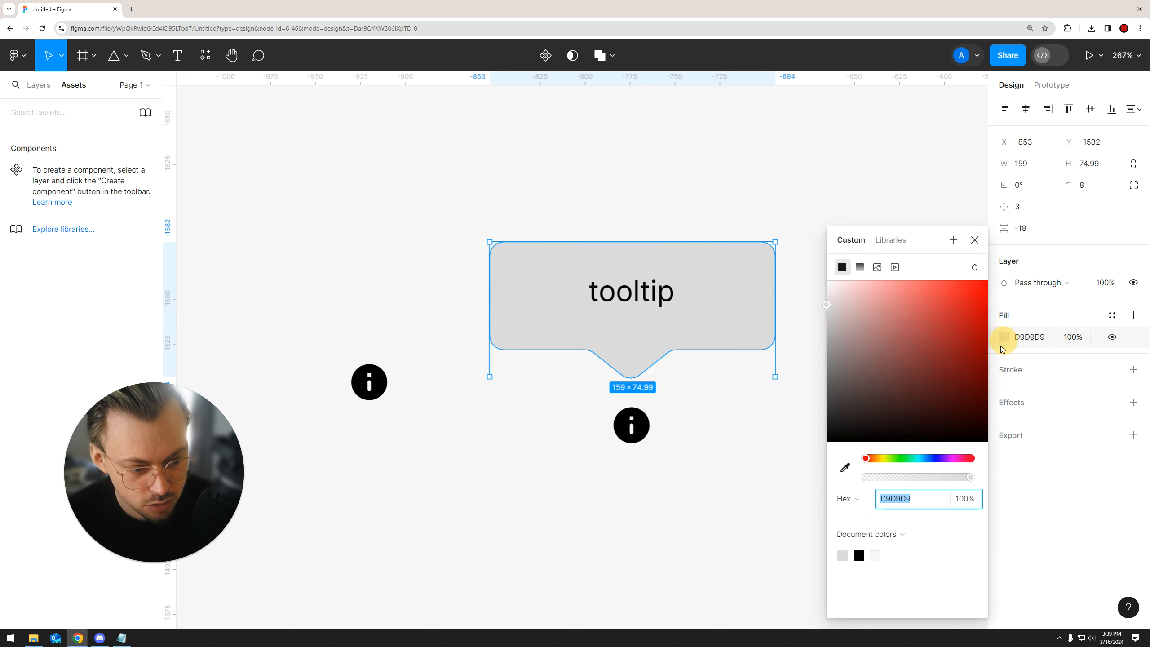
click(932, 457)
click(971, 286)
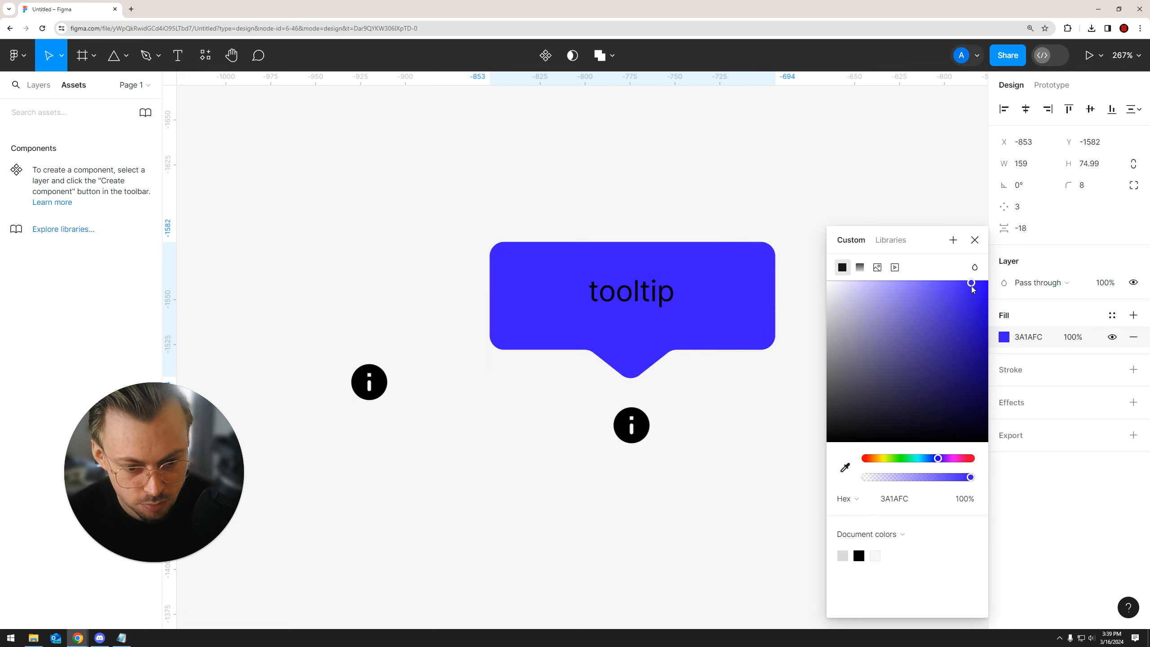
- Change the tooltip text's fill to white, FFFFFF
click(616, 308)
click(1003, 434)
click(837, 319)
click(655, 142)
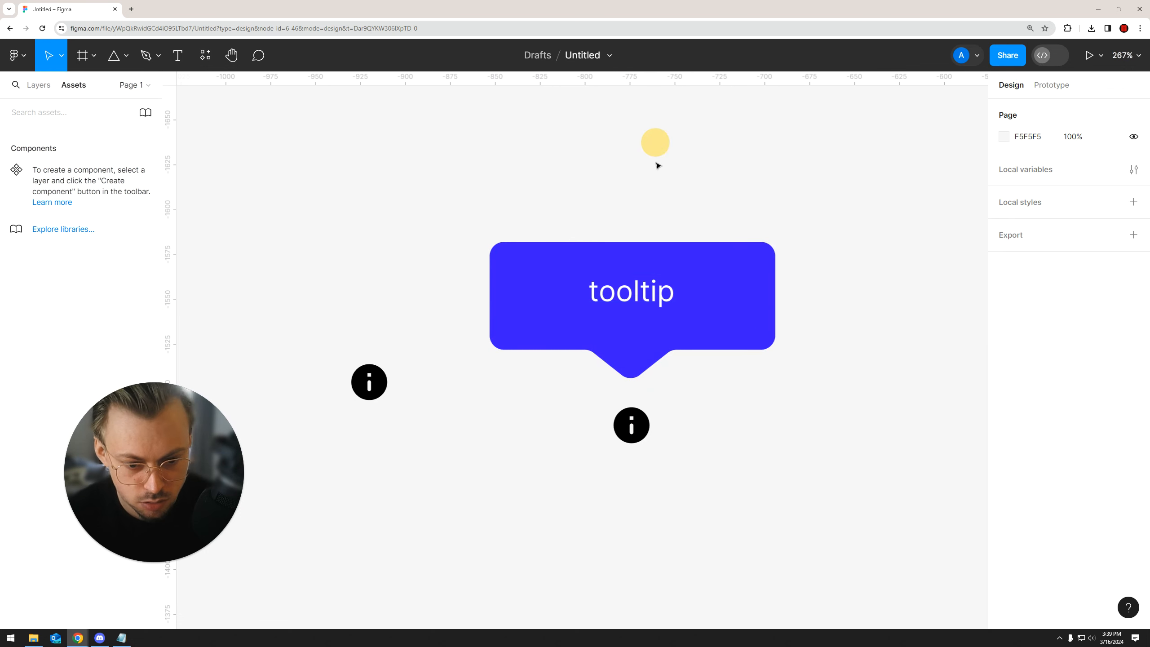
click(639, 295)
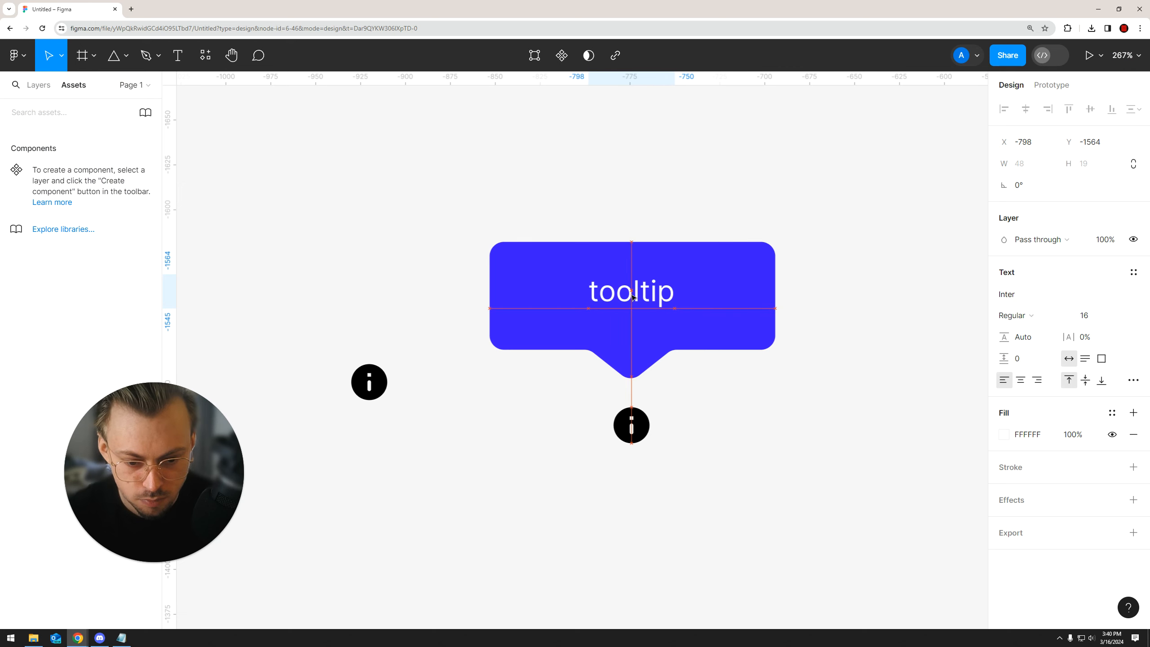
- Nudge the info icon beneath the bubble slightly closer to the bubble's tip
scroll(536, 409, down, 5)
click(582, 421)
drag(582, 421, 585, 414)
click(620, 405)
- Shrink the bubble's rectangle to about 123 × 42 and recentre the tooltip text in it
scroll(557, 374, up, 4)
double_click(532, 348)
drag(561, 298, 561, 317)
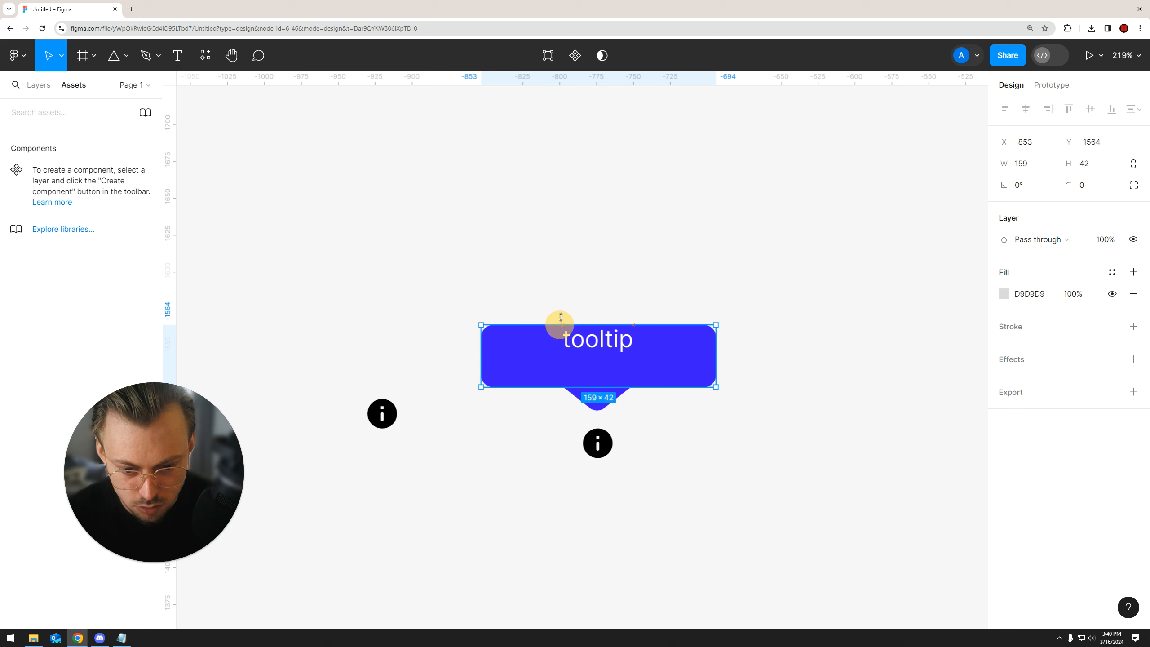
drag(712, 352, 664, 348)
drag(572, 362, 608, 352)
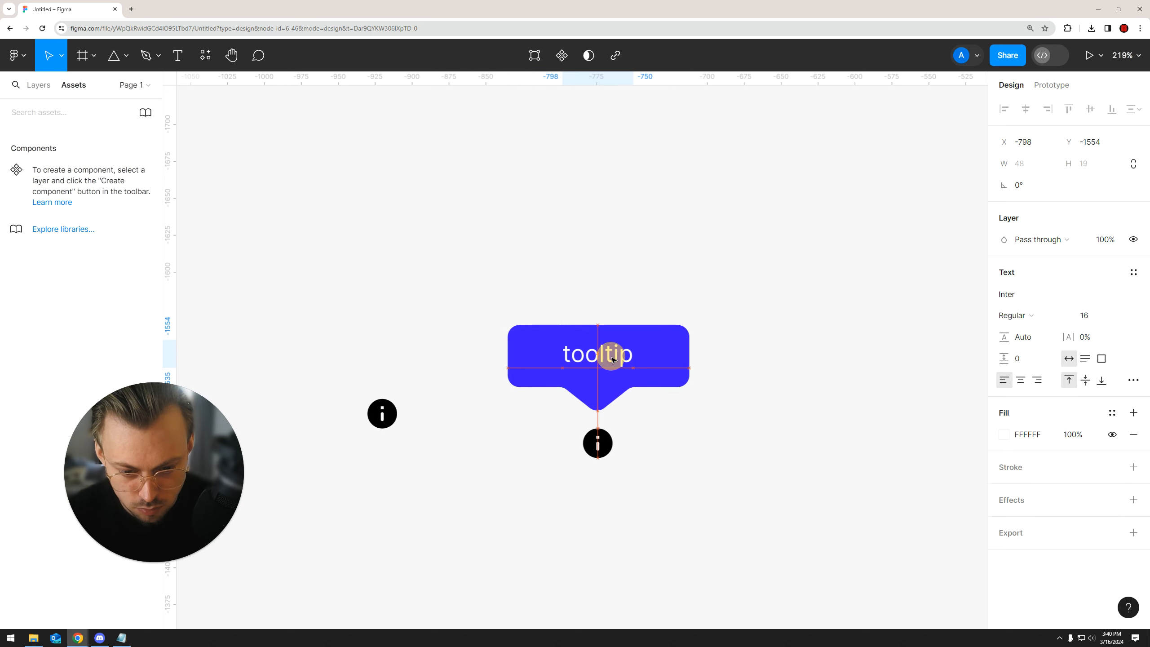
click(633, 439)
- Make the triangle inside the union smaller and recentre it at the bubble's bottom edge
scroll(618, 409, up, 5)
click(602, 380)
double_click(606, 397)
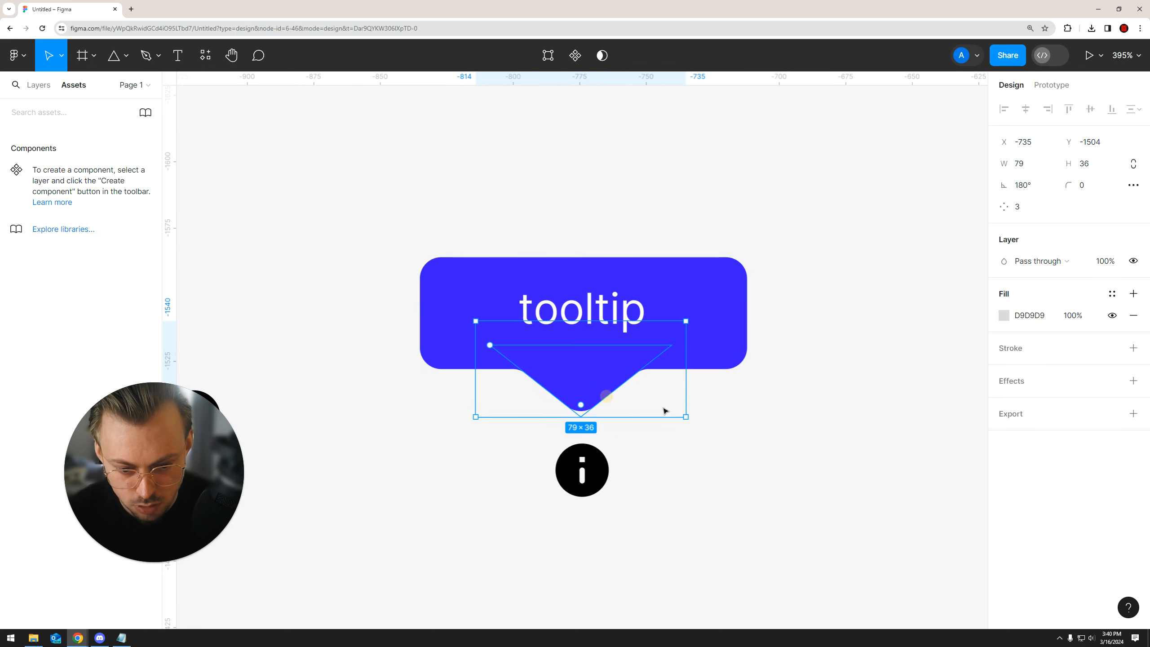
drag(639, 397, 627, 390)
drag(551, 365, 581, 381)
- Reduce the corner radius of the whole speech bubble for tighter corners
click(688, 329)
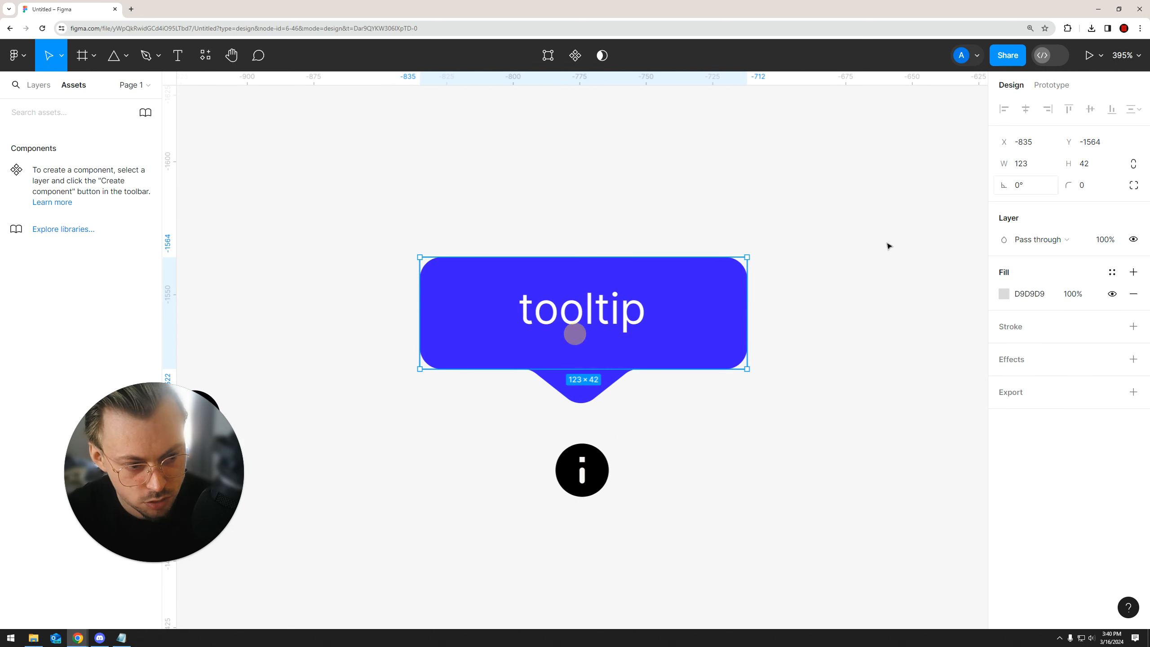
click(860, 252)
click(688, 290)
click(1100, 184)
click(848, 282)
- Recentre the tooltip text and nudge the bubble's pointer triangle slightly upward
drag(585, 314, 575, 315)
click(594, 398)
drag(584, 392, 587, 386)
- Increase the tooltip text's font size by 5 and recentre it in the bubble
click(590, 313)
key(ctrl+shift+period)
key(ctrl+shift+period)
key(ctrl+shift+period)
key(ctrl+shift+period)
key(ctrl+shift+period)
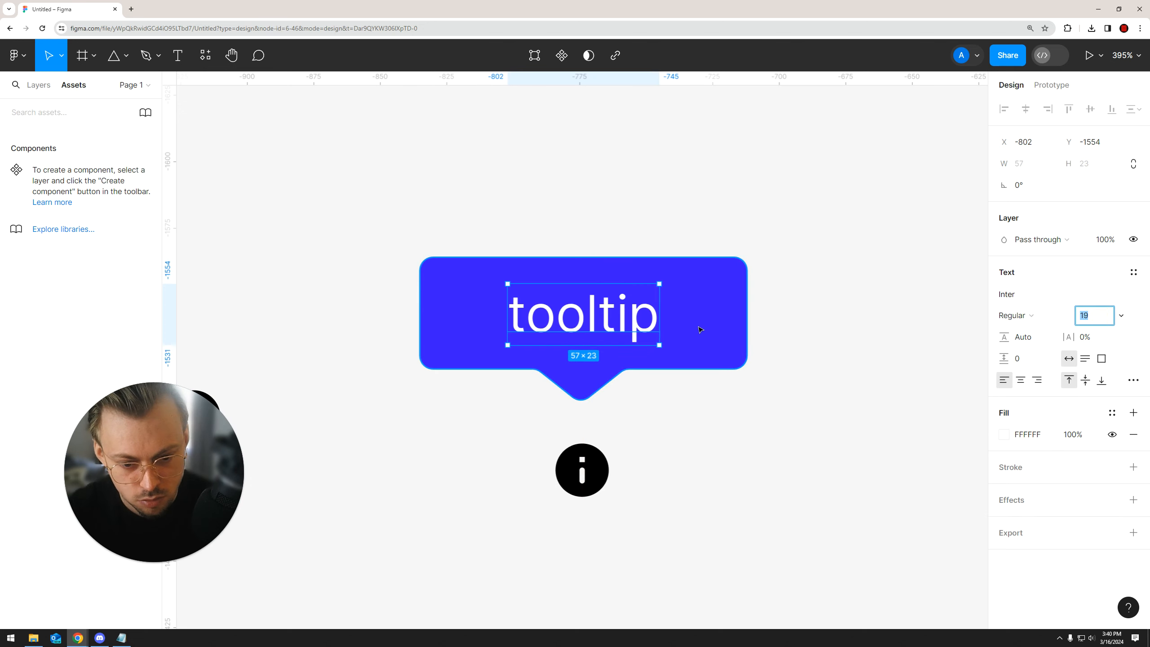
drag(634, 322, 633, 322)
click(708, 415)
- Delete the original info icon to the left of the tooltip
scroll(713, 427, down, 5)
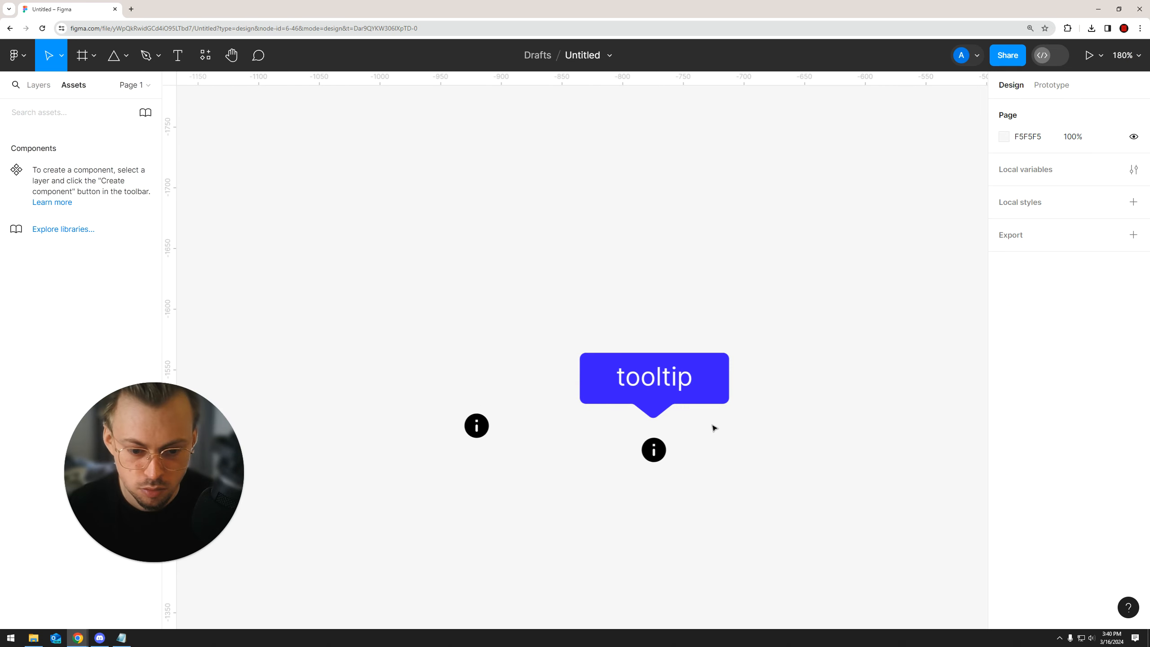
click(670, 379)
drag(530, 361, 465, 467)
key(Delete)
scroll(666, 452, right, 2)
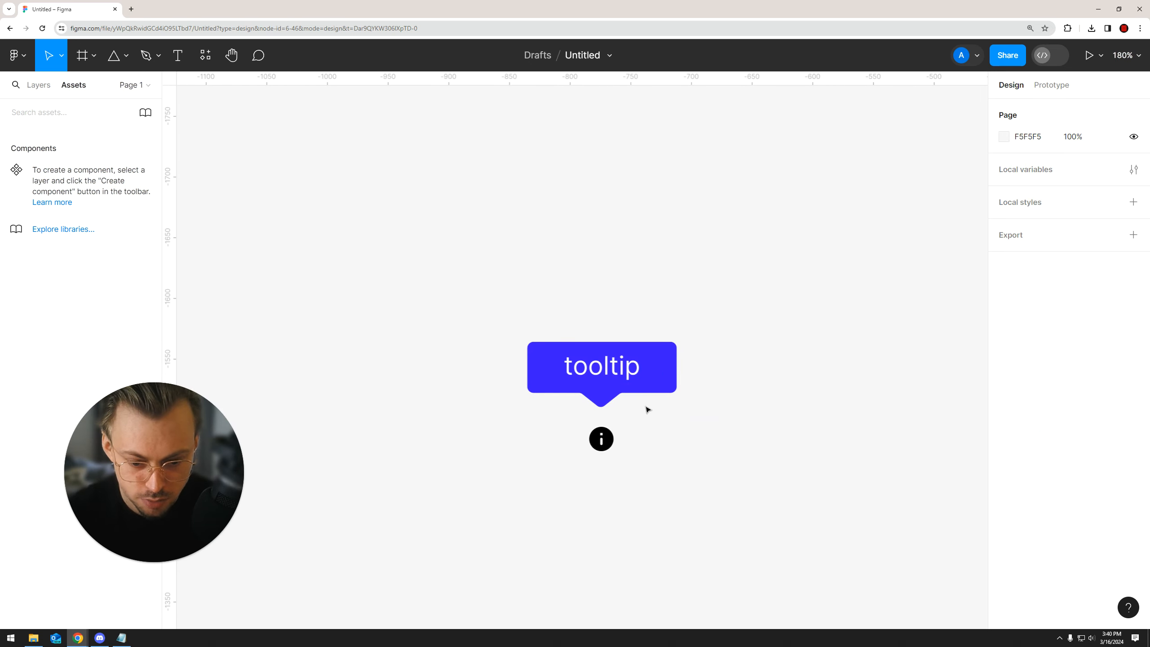
- Create a component from the speech bubble, tooltip text and info icon together
scroll(647, 410, up, 5)
drag(762, 189, 378, 484)
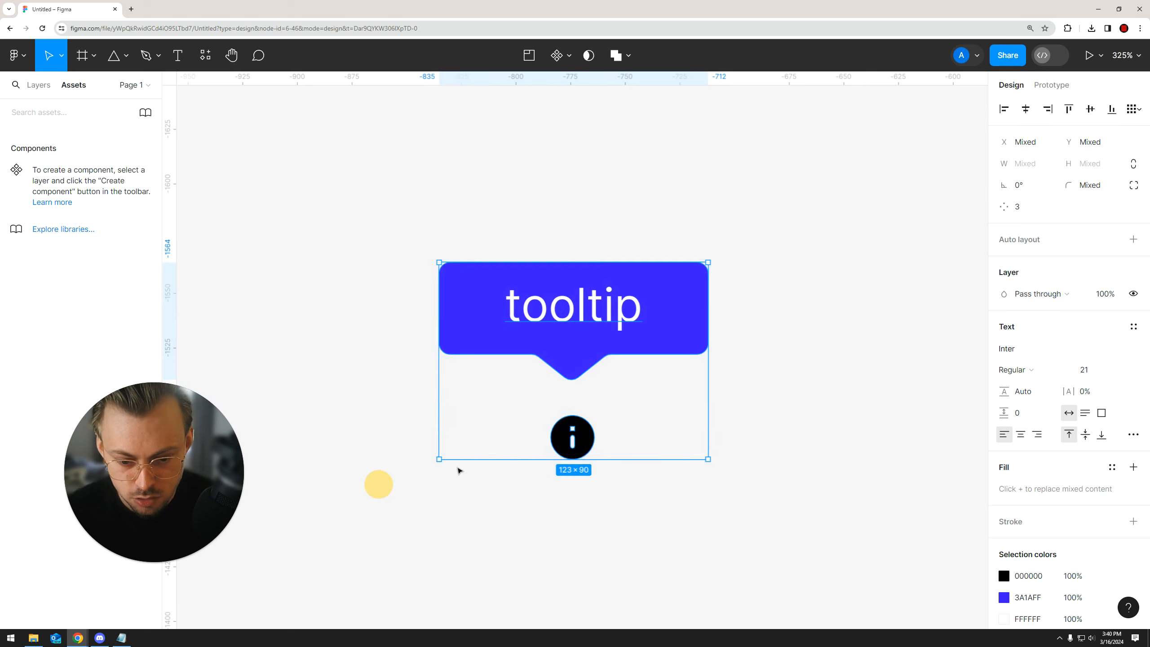
scroll(588, 330, down, 3)
right_click(584, 335)
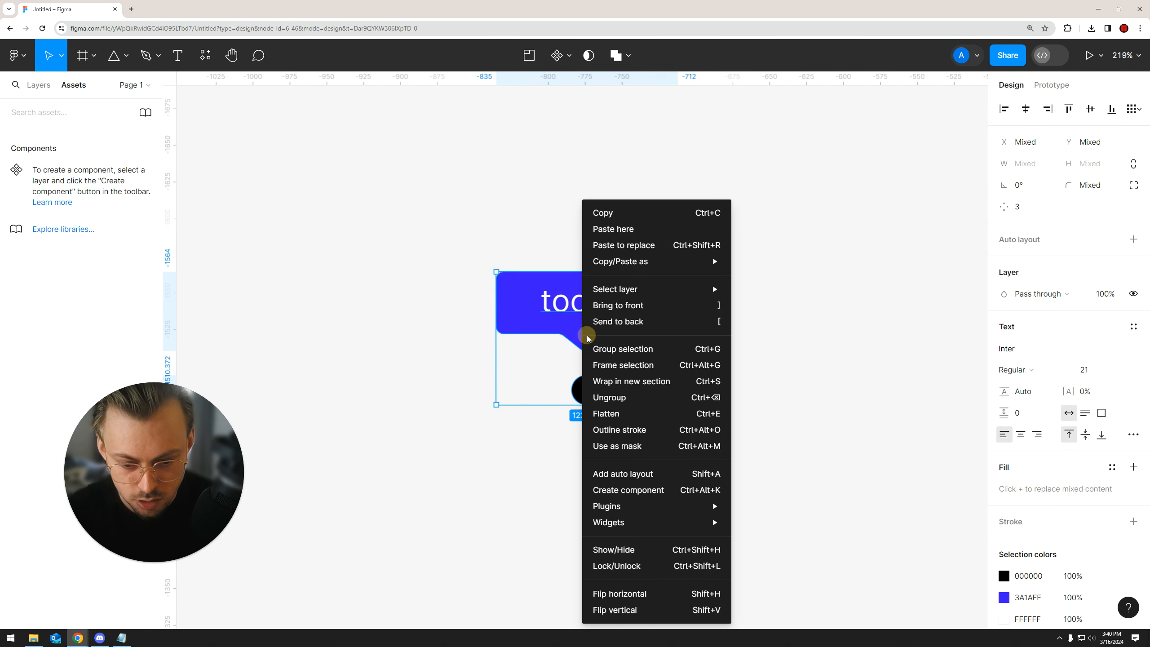
click(629, 492)
click(628, 487)
drag(626, 367, 628, 329)
click(615, 304)
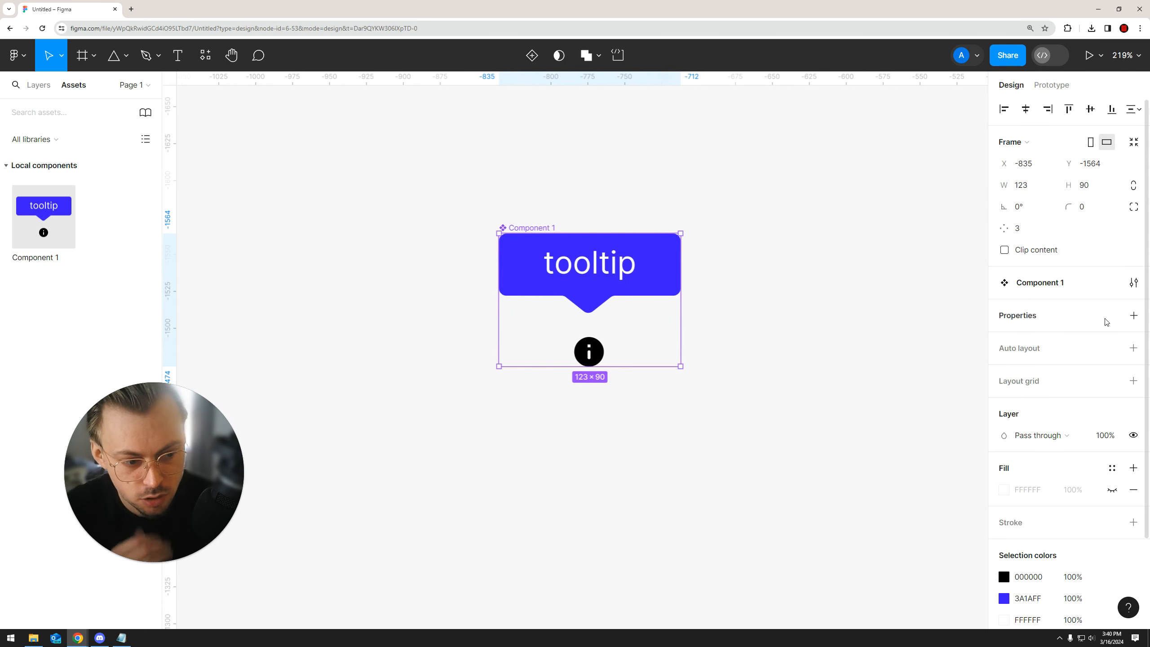
- Add a variant property to the tooltip component to produce a second variant
click(1134, 316)
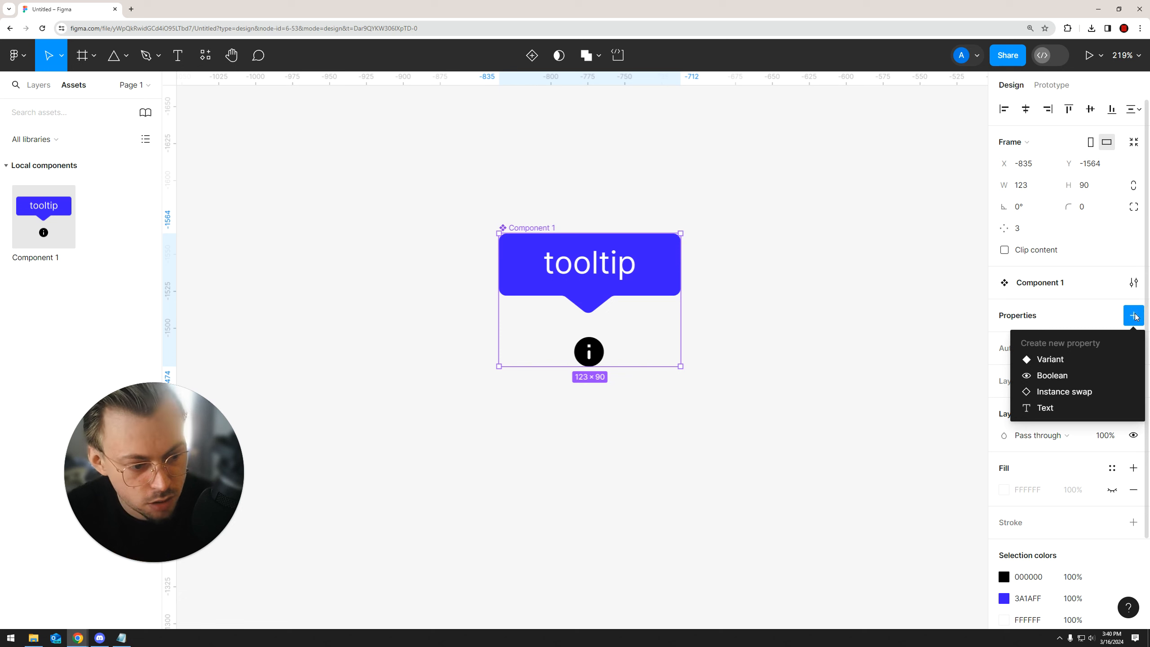
click(1047, 361)
click(589, 421)
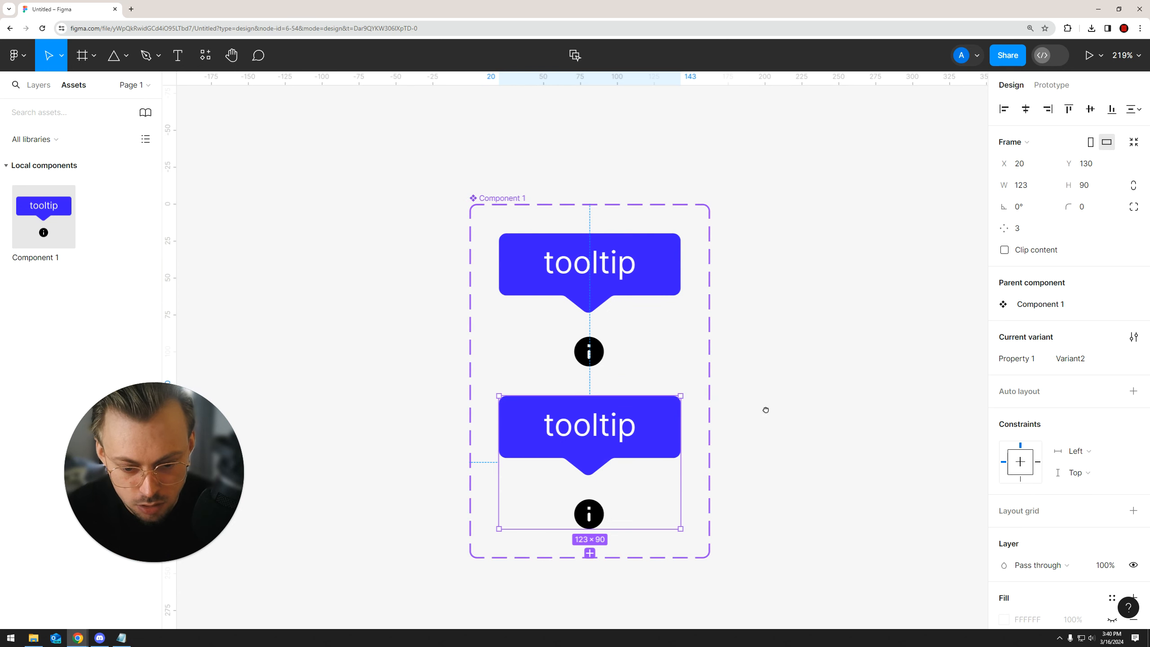
click(752, 402)
- Delete the speech bubble and its text from the default variant, keeping only the info icon
click(609, 283)
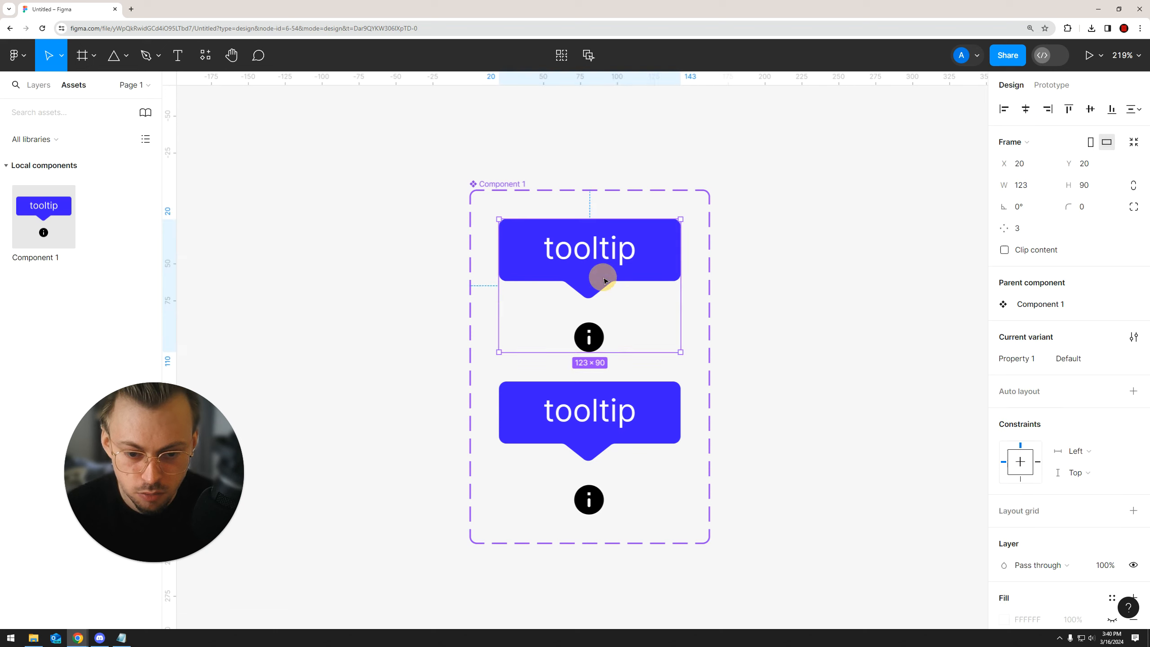
click(600, 277)
key(Delete)
click(594, 258)
key(Delete)
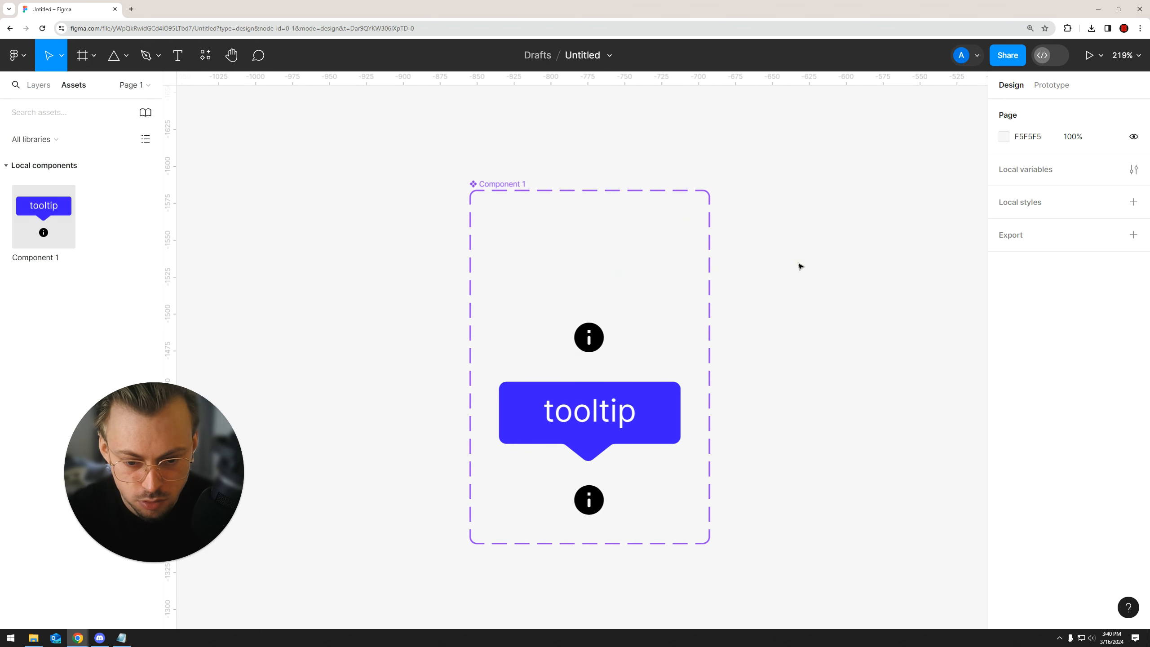
- Add a prototype interaction from the default variant that changes to Variant2 on click
scroll(600, 333, up, 3)
scroll(607, 331, down, 1)
click(610, 333)
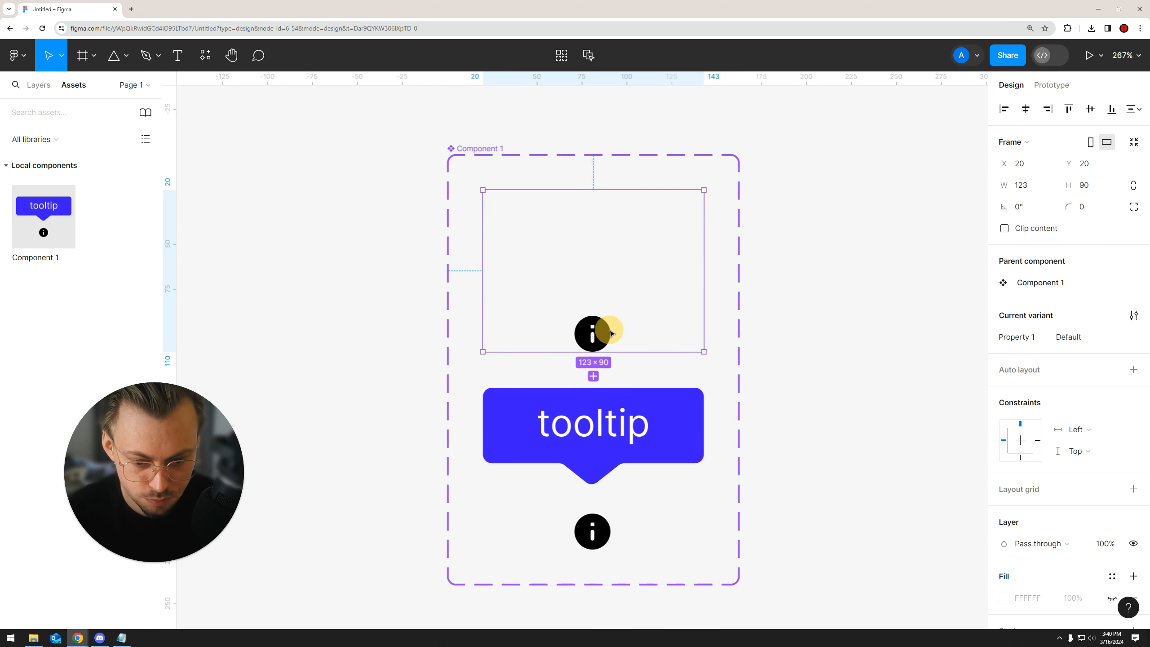
scroll(635, 358, up, 2)
scroll(819, 290, down, 2)
click(807, 262)
scroll(659, 285, up, 1)
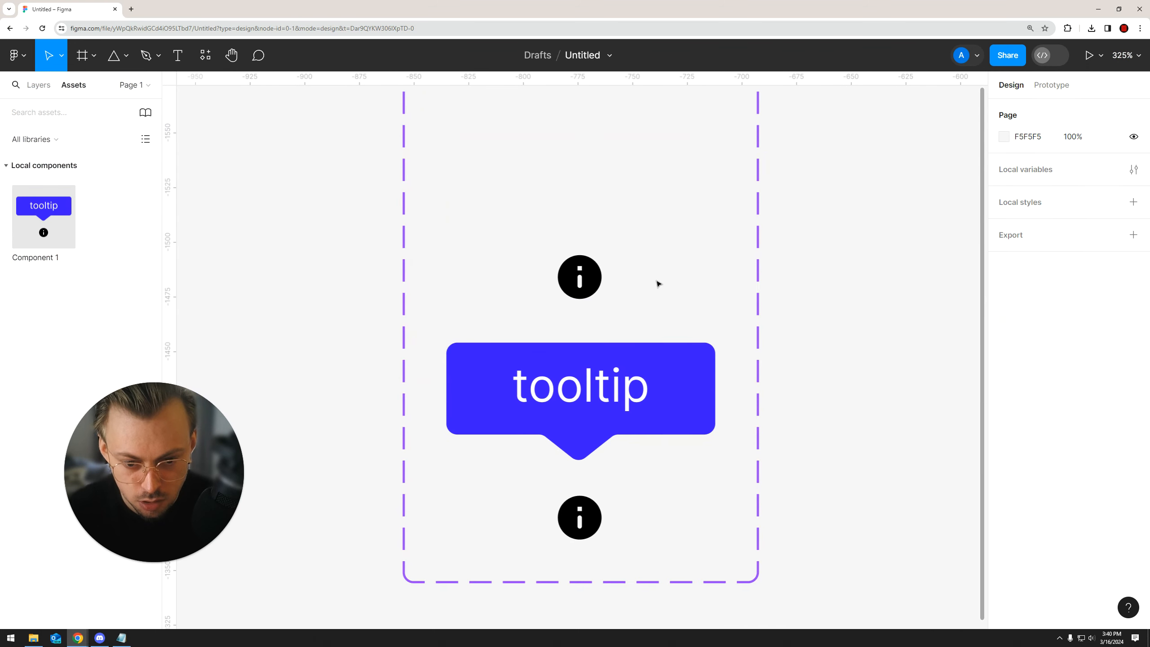
click(598, 275)
scroll(583, 281, up, 2)
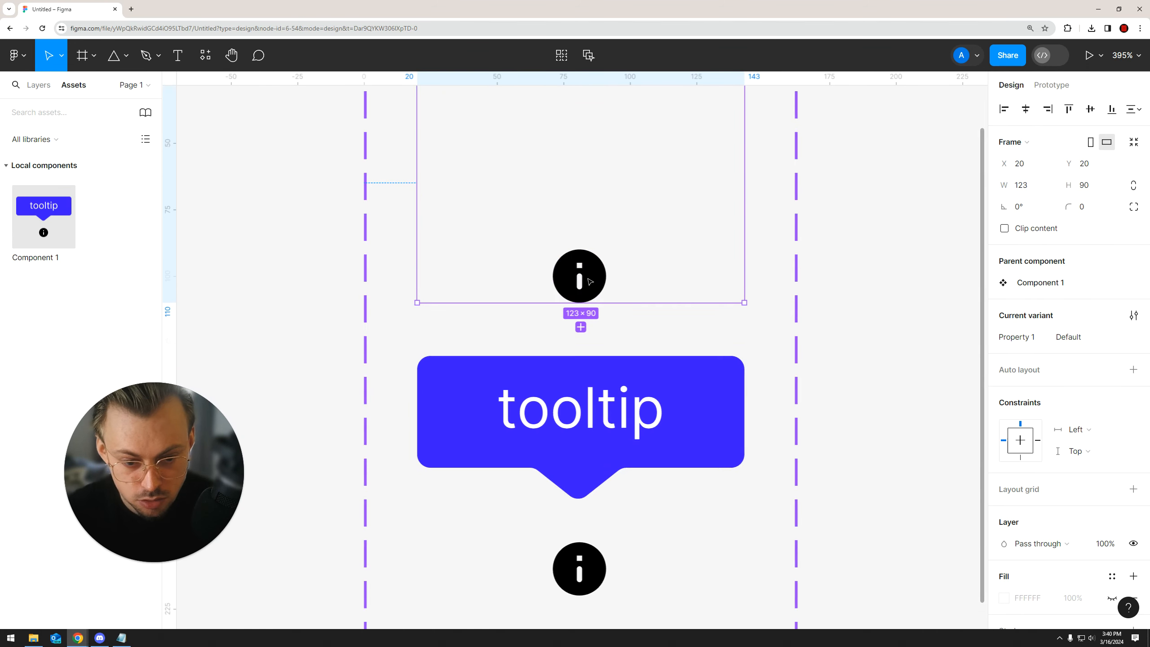
click(1063, 86)
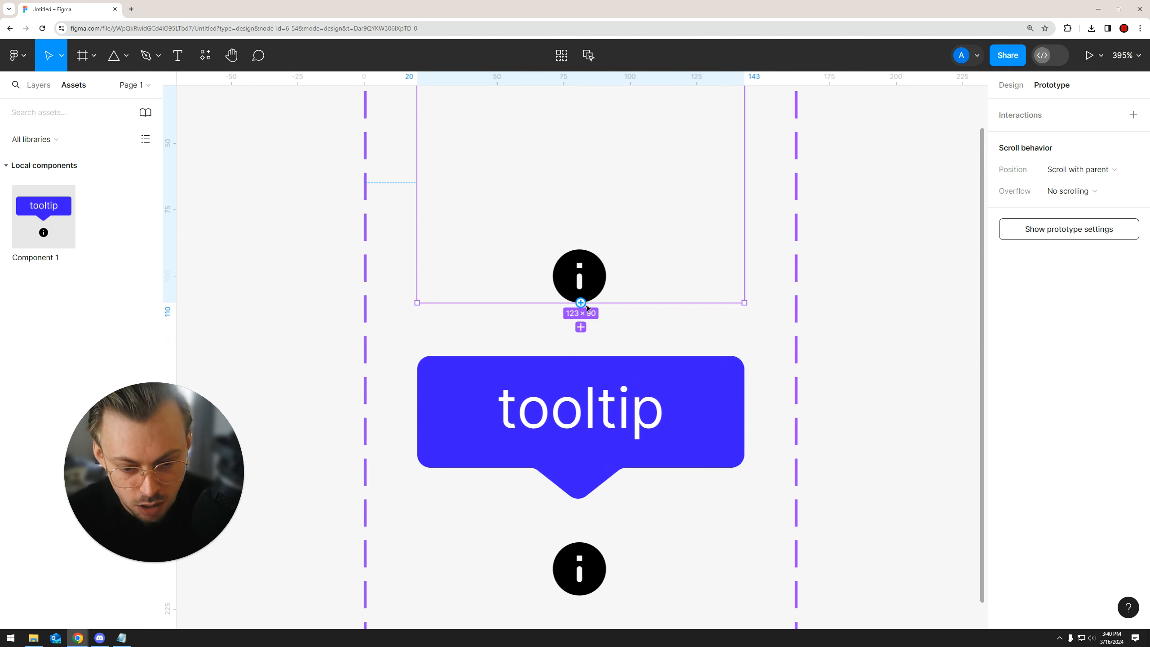
drag(581, 303, 582, 365)
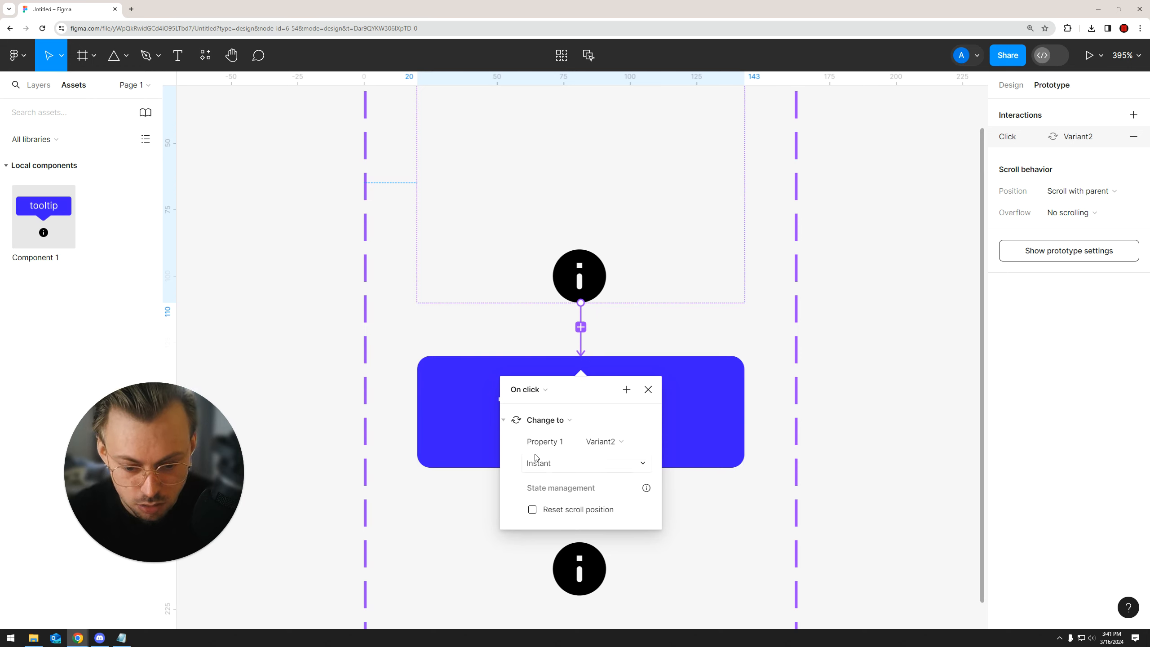
- Set the animation of the default variant's interaction to Dissolve
click(551, 464)
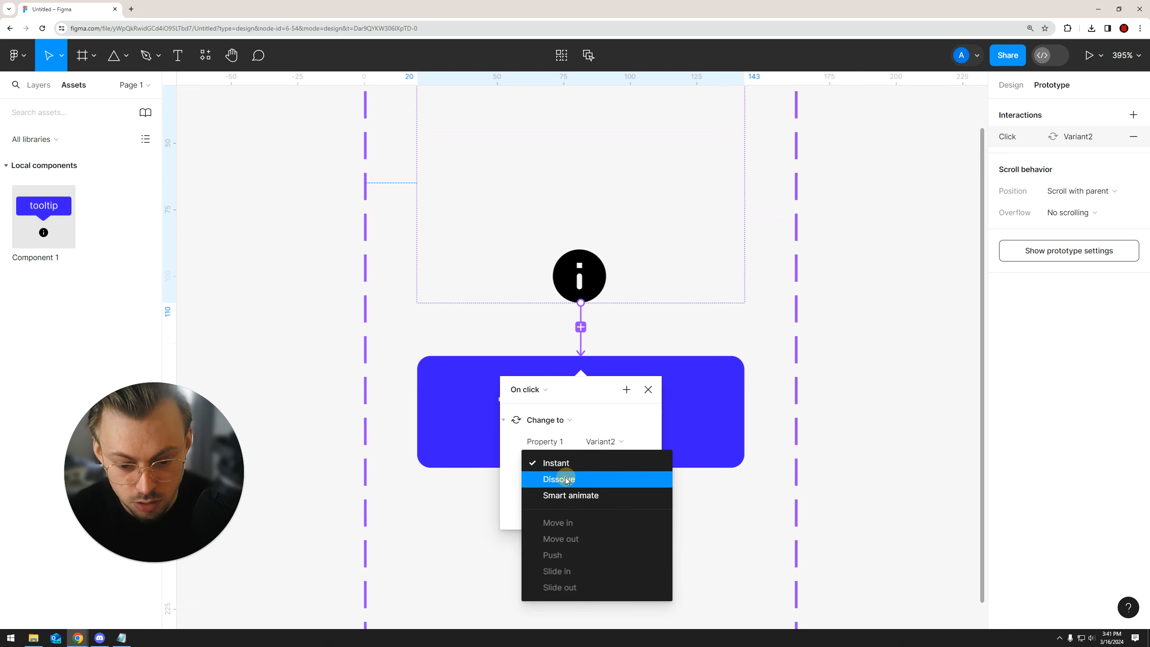
click(566, 480)
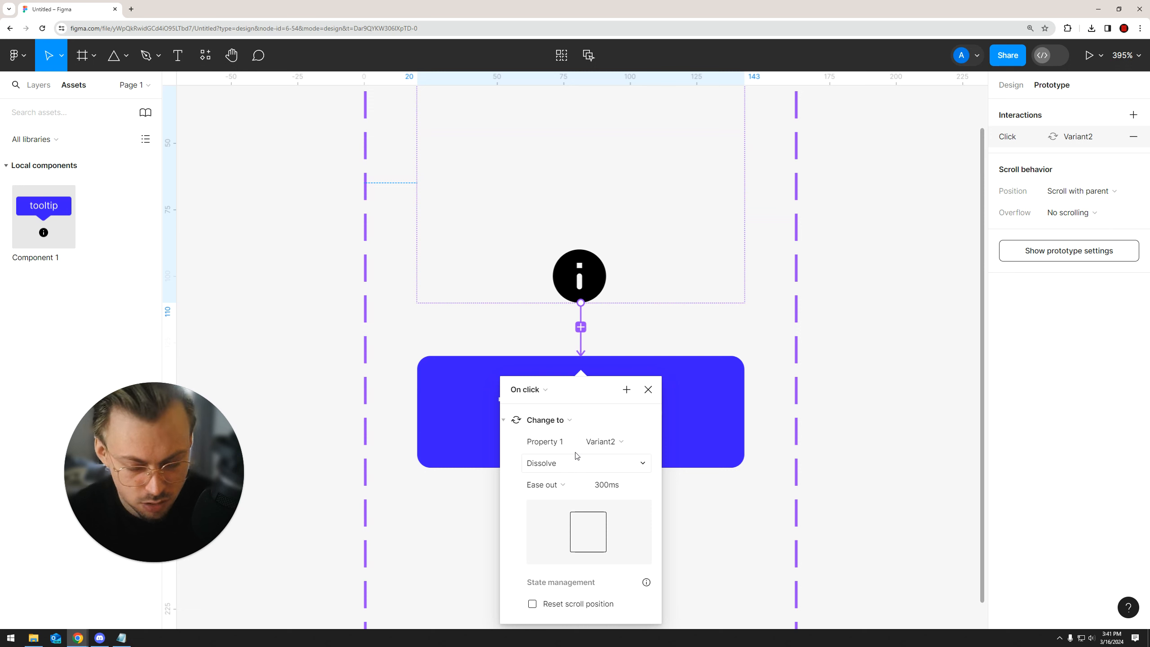
ctrl+scroll(575, 454, down, 3)
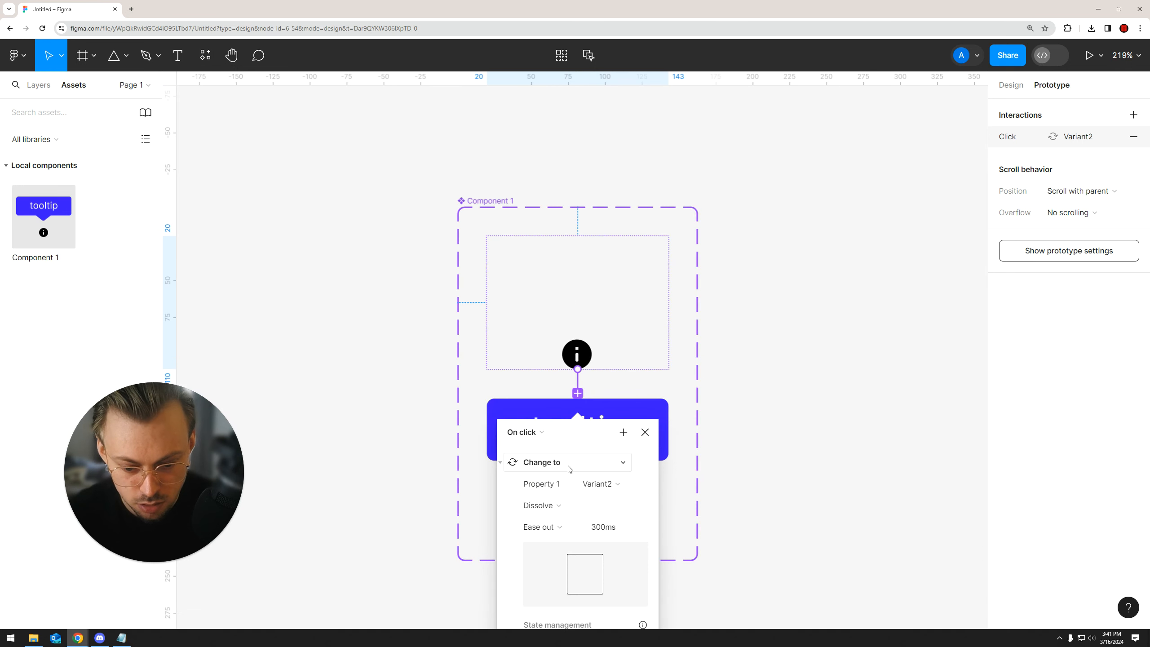
click(762, 390)
- Add a prototype interaction from Variant2 back to the default variant on click, with the Dissolve animation
ctrl+scroll(618, 392, up, 3)
click(604, 412)
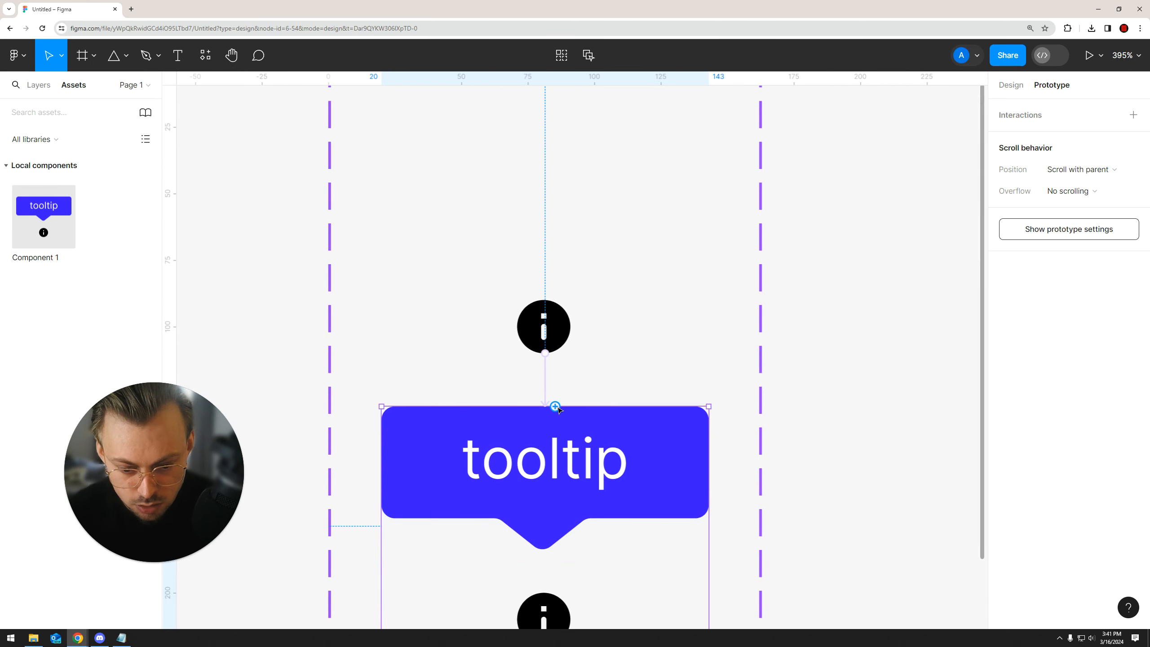
drag(555, 406, 590, 331)
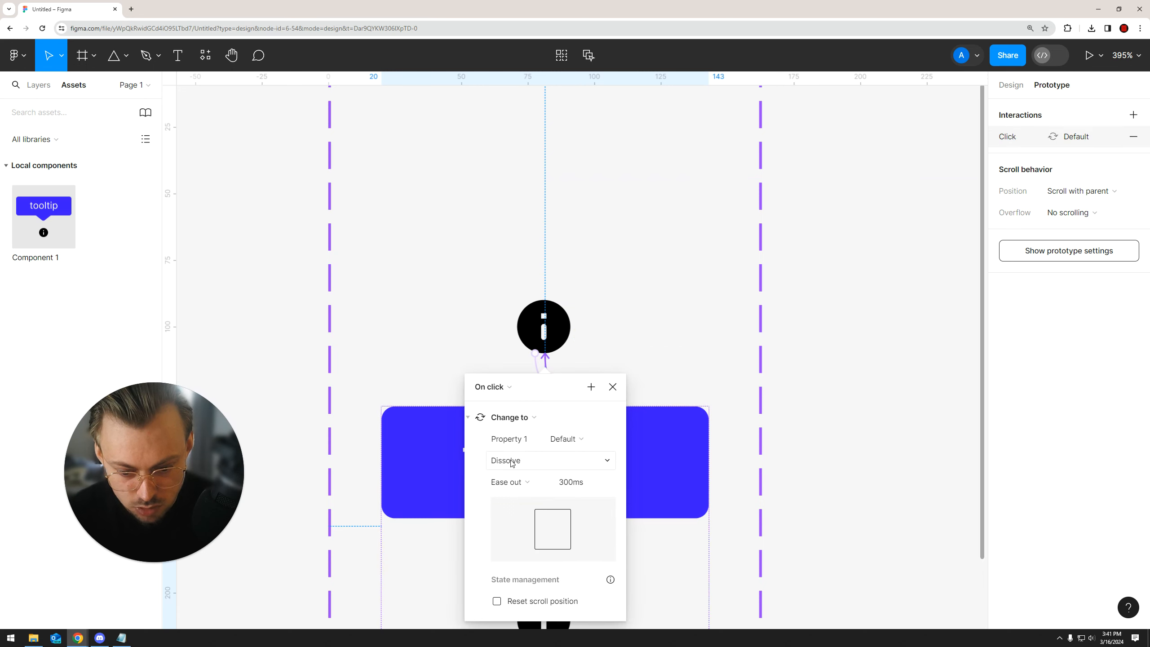
scroll(511, 462, up, 1)
click(883, 360)
- Draw a frame about 1015 × 650 on the canvas beside the tooltip component
ctrl+scroll(860, 360, down, 8)
drag(849, 354, 554, 343)
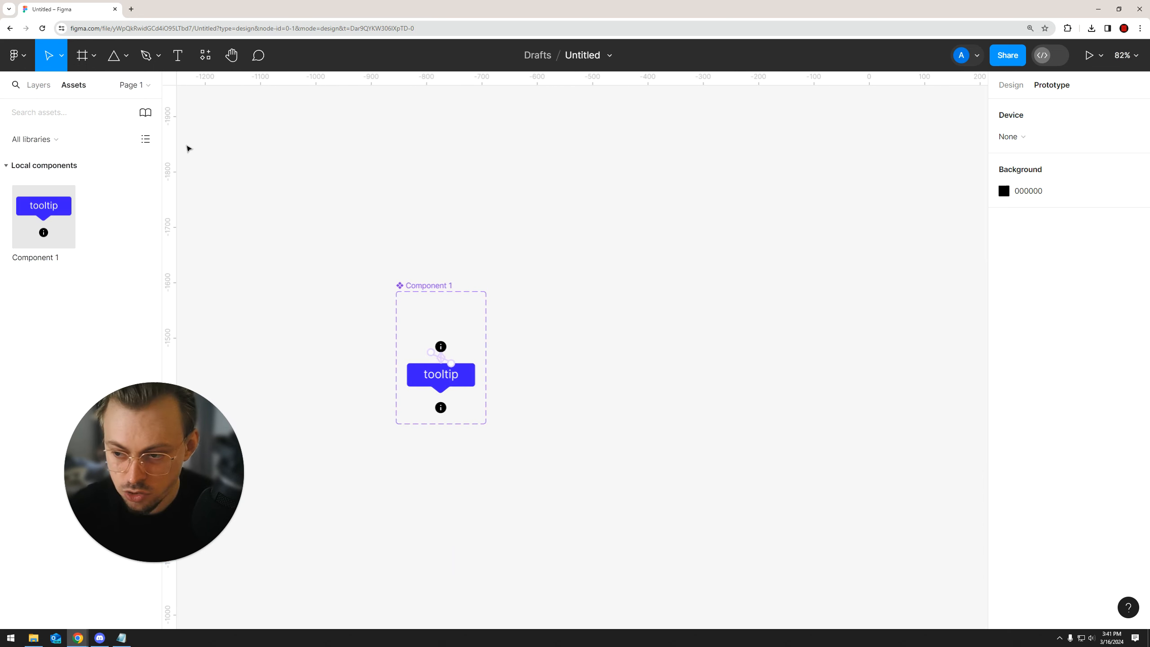
click(39, 85)
click(81, 55)
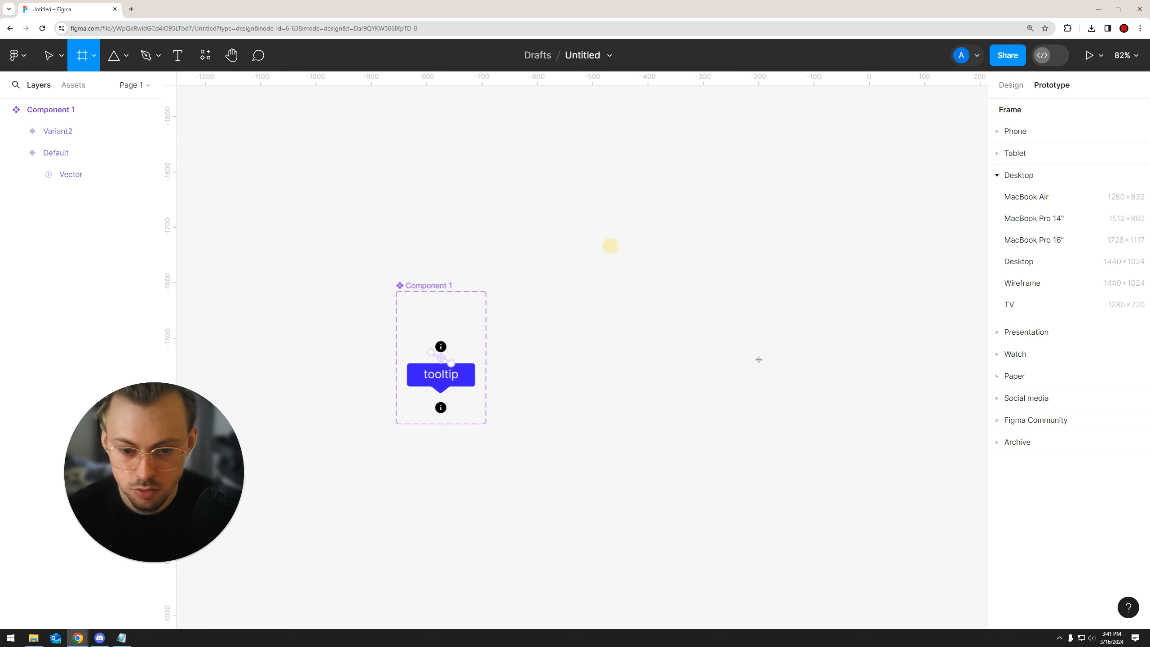
drag(538, 168, 990, 521)
- Place an instance of the tooltip component in the new frame at about X 435, Y 160
click(73, 85)
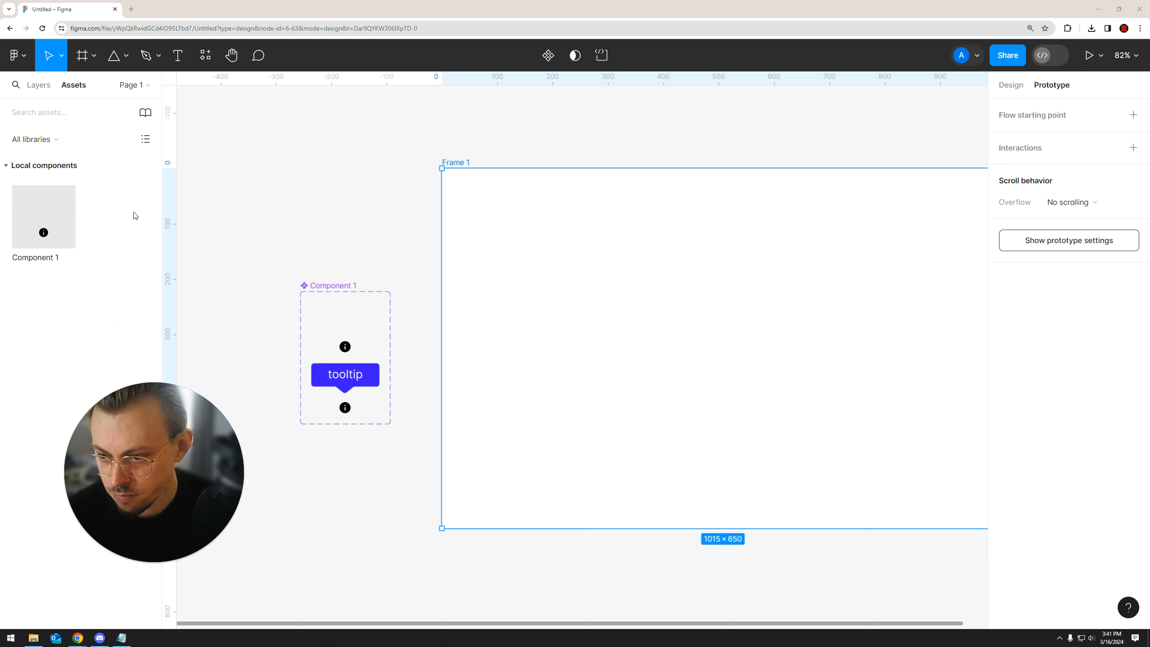
drag(39, 204, 643, 267)
scroll(744, 144, right, 2)
scroll(632, 229, up, 3)
scroll(633, 229, up, 2)
drag(506, 342, 605, 310)
click(688, 298)
scroll(688, 298, down, 3)
drag(688, 298, 606, 303)
scroll(669, 273, up, 1)
click(636, 277)
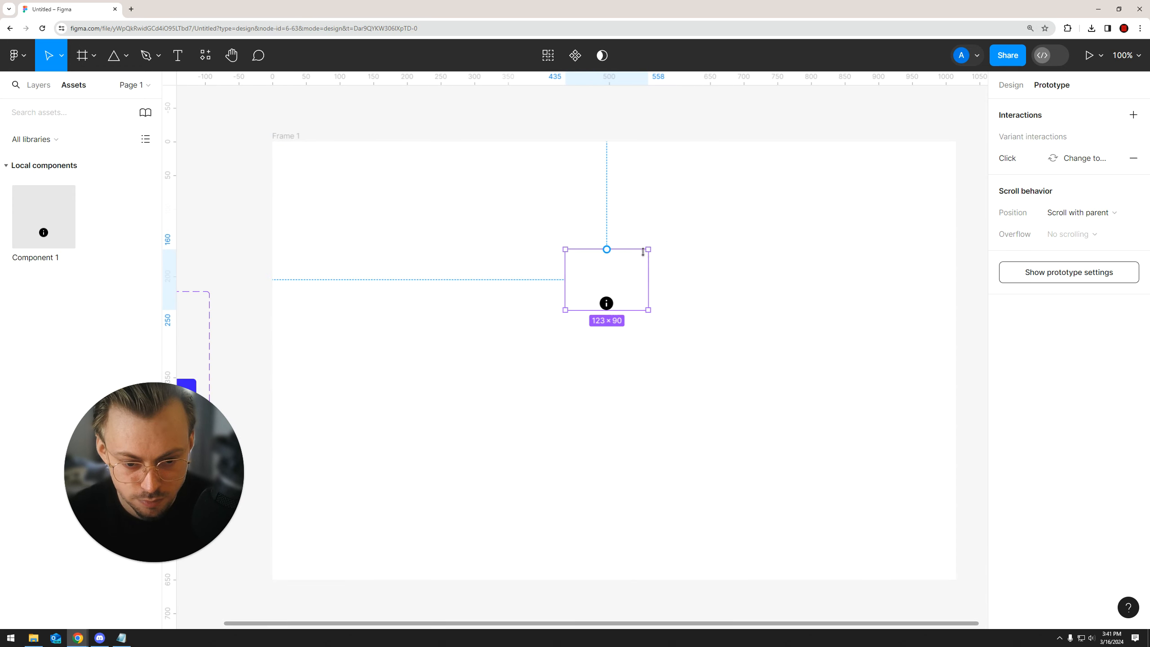
- Try to resize the component instance and adjust the default variant in the component set, undoing each change
drag(648, 250, 616, 280)
key(ctrl+z)
drag(493, 267, 883, 237)
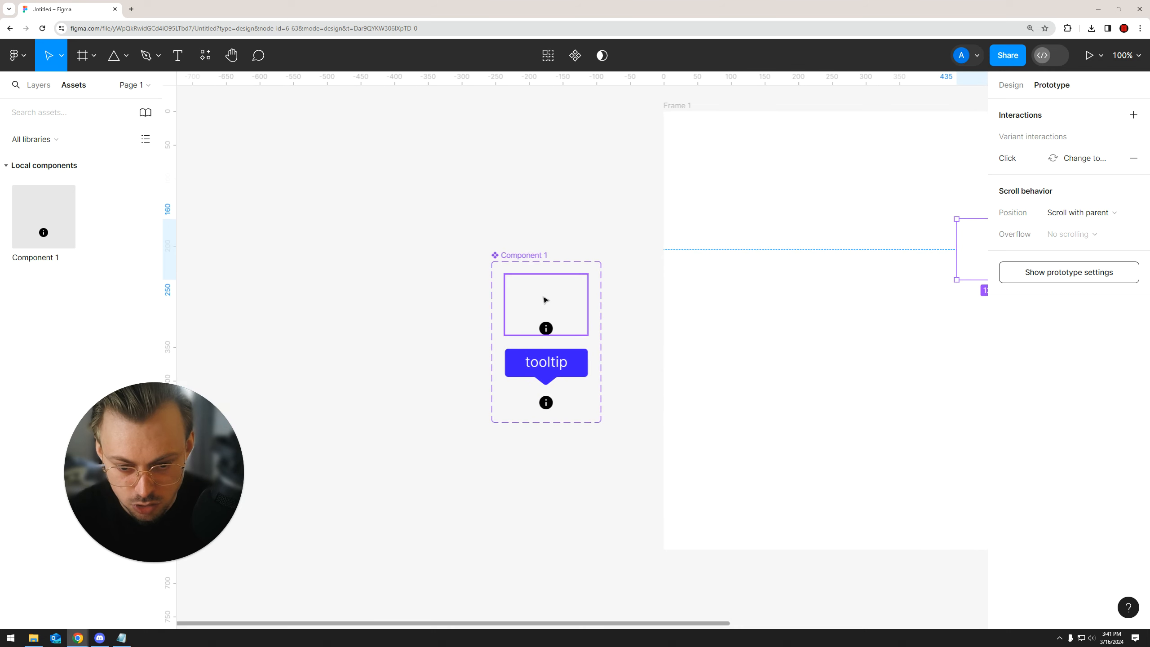
click(543, 296)
scroll(560, 302, up, 3)
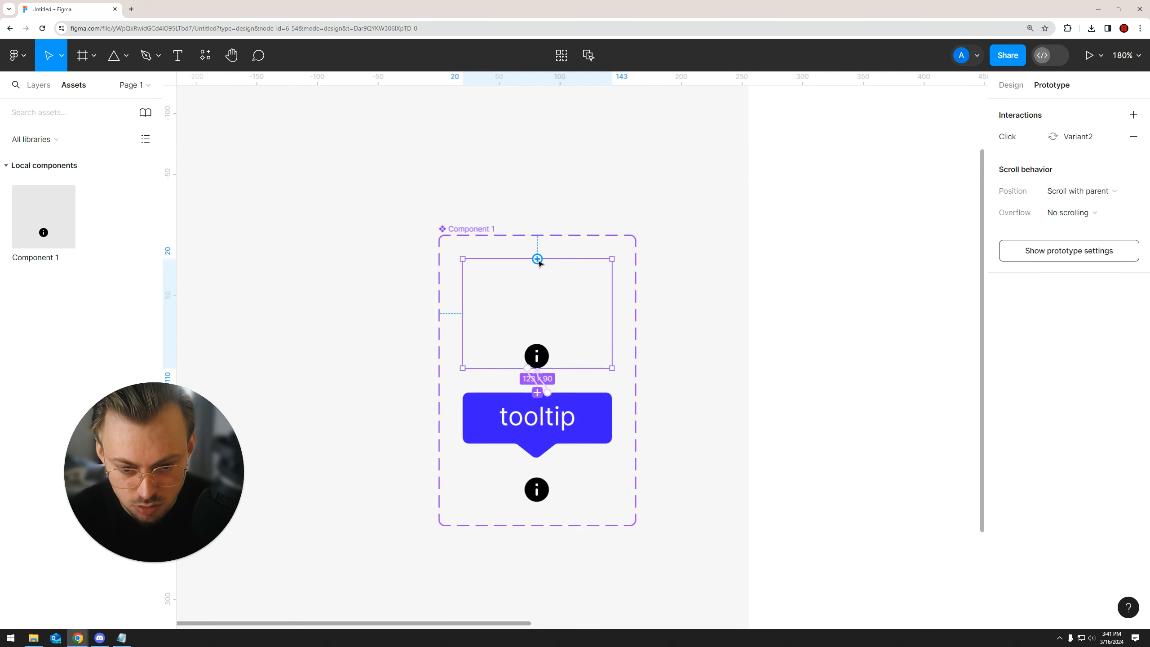
click(1009, 86)
scroll(588, 267, up, 2)
click(609, 323)
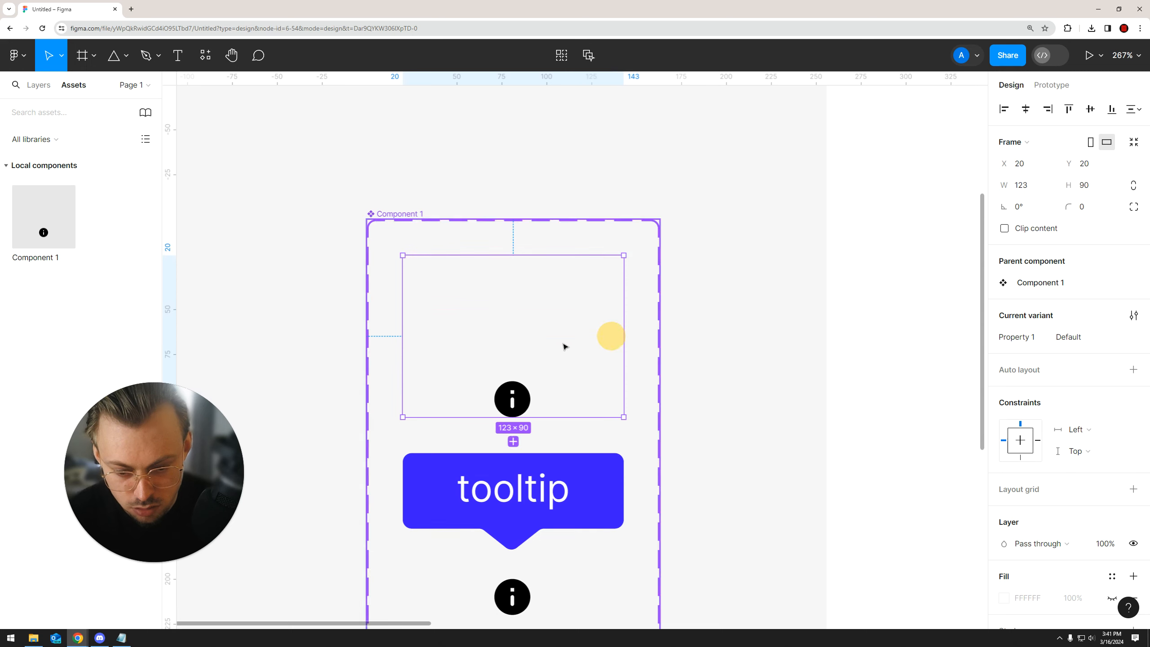
drag(620, 294, 614, 327)
key(ctrl+z)
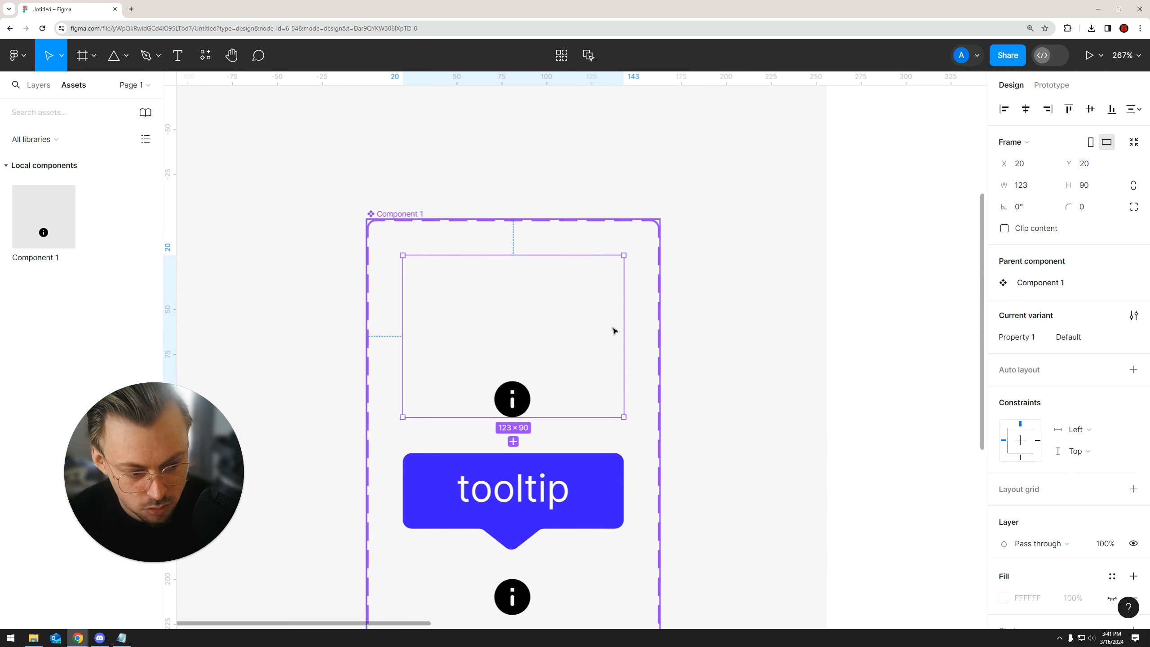
- Preview the frame as a prototype and toggle the tooltip several times using the info icon
click(742, 343)
scroll(742, 344, down, 4)
scroll(733, 351, right, 5)
drag(721, 352, 555, 371)
scroll(556, 371, up, 1)
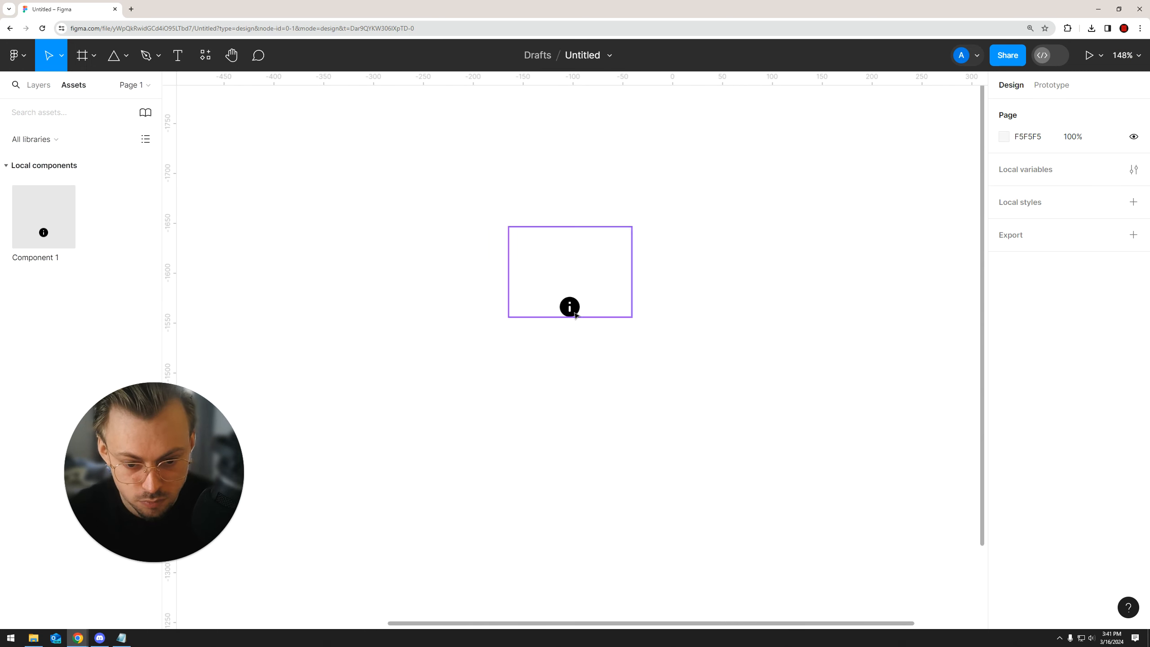
click(575, 314)
scroll(587, 363, down, 1)
scroll(590, 353, down, 1)
scroll(590, 347, down, 2)
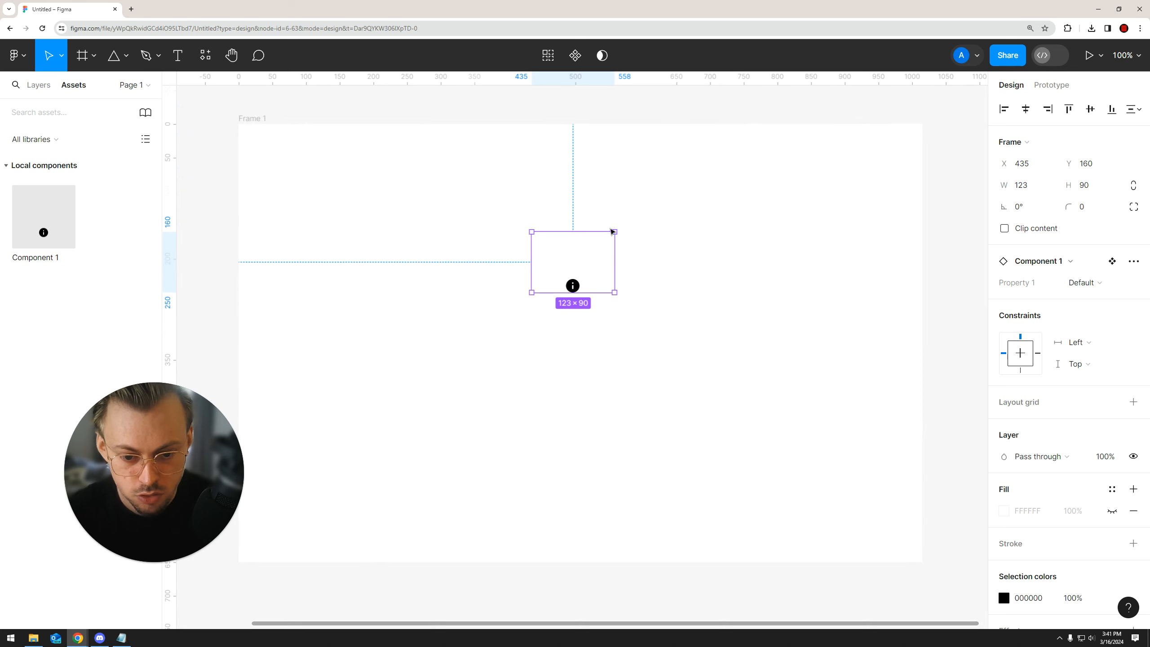
click(1089, 56)
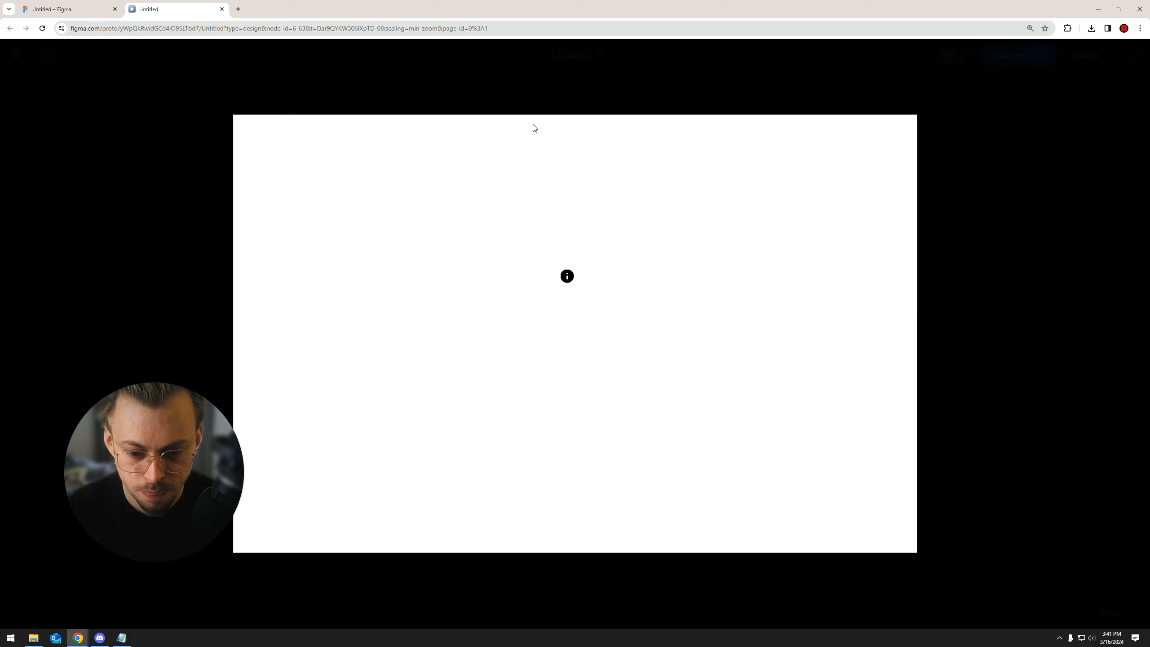
click(567, 277)
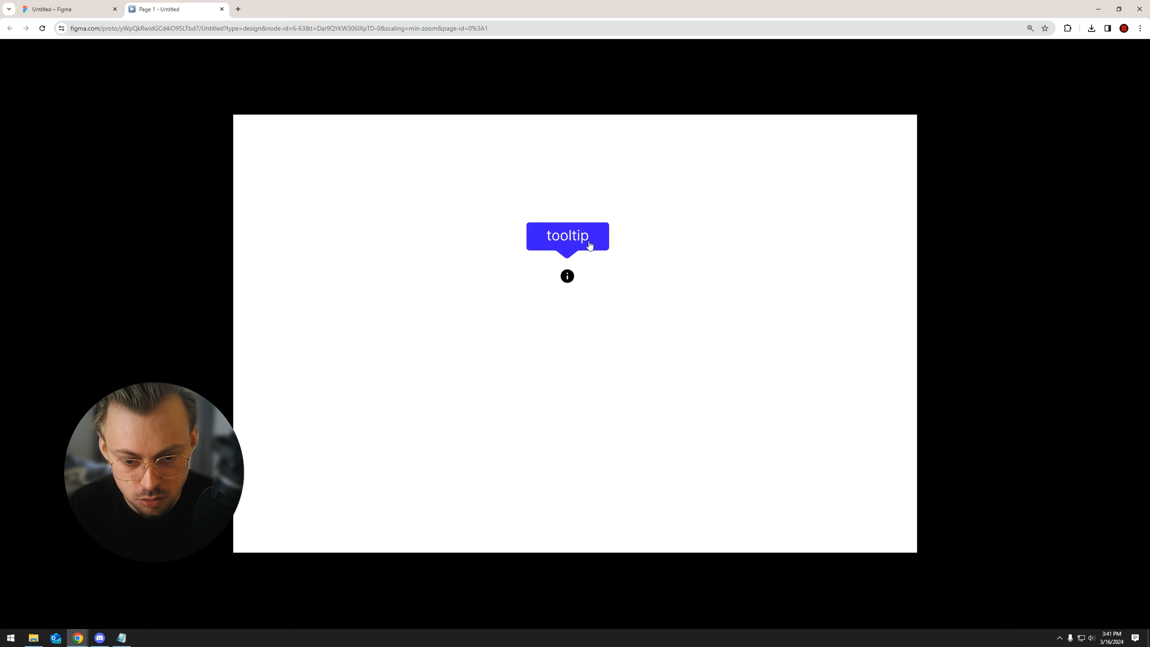
click(567, 280)
click(568, 280)
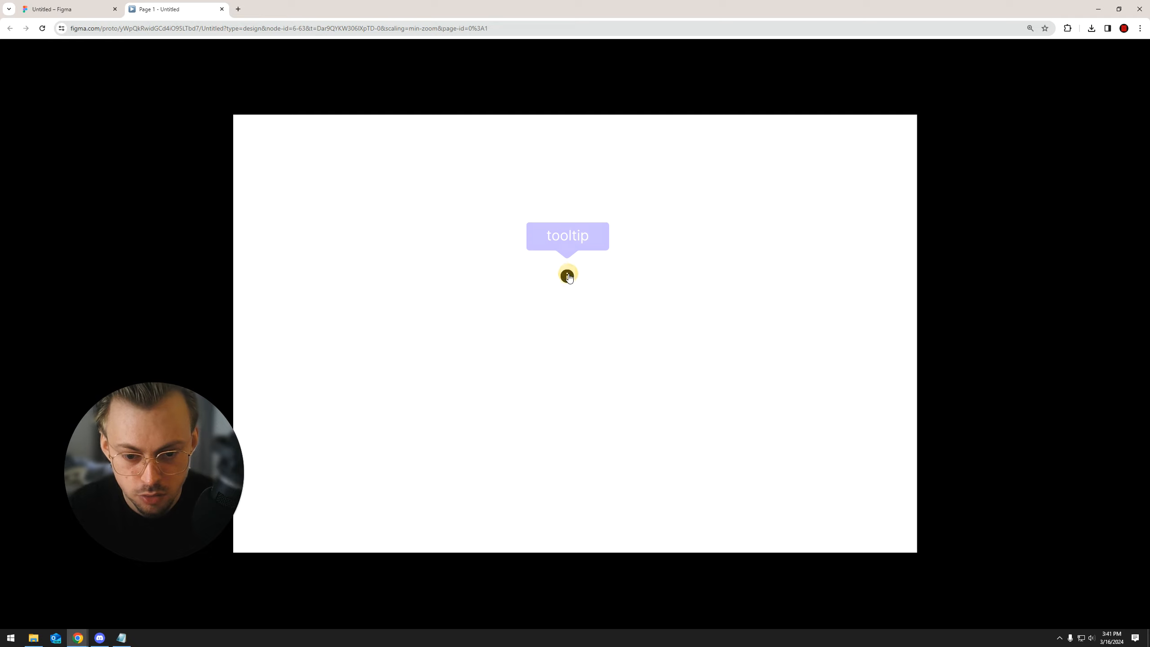
click(567, 278)
click(568, 277)
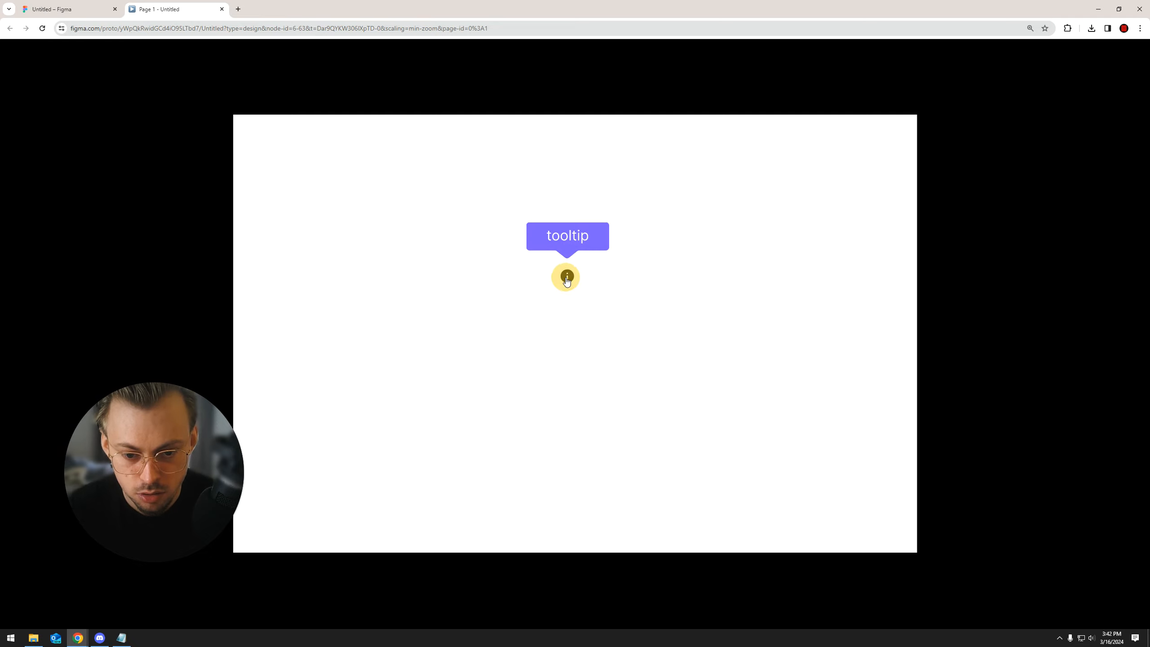
- Return to the design file and fully round the corners of Variant2's bubble rectangle into a pill shape
click(63, 12)
drag(521, 289, 934, 324)
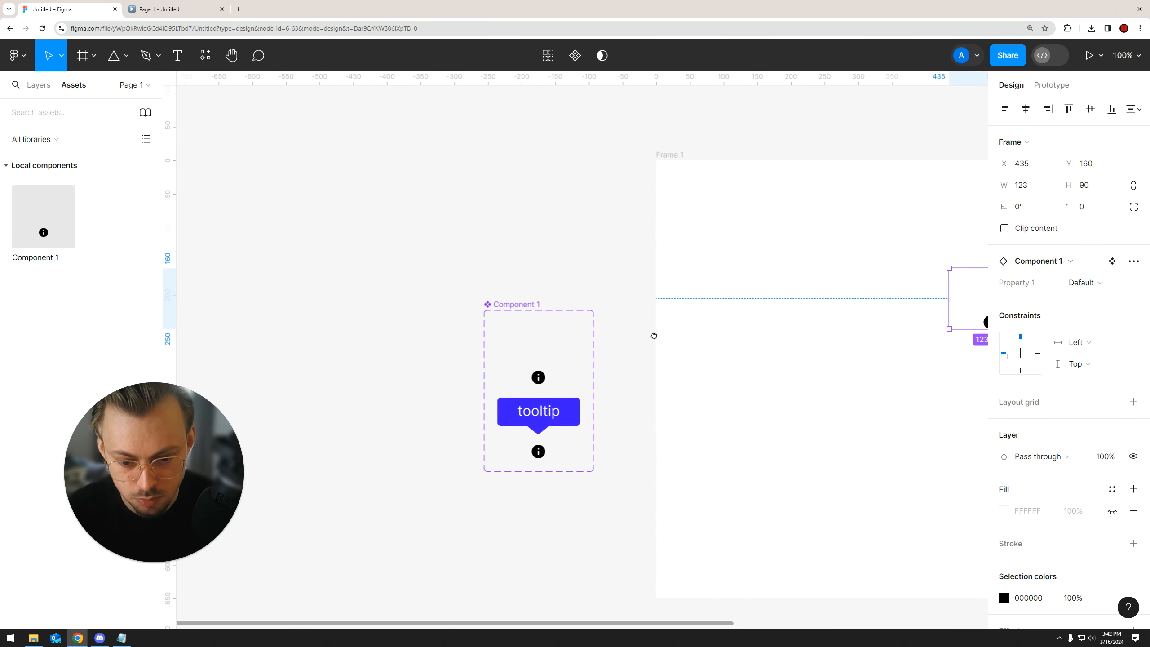
scroll(610, 346, up, 6)
double_click(662, 382)
drag(693, 352, 577, 416)
- Set the corner radius of Variant2's combined speech-bubble shape to 3
click(819, 373)
click(554, 453)
click(560, 458)
drag(580, 465, 549, 458)
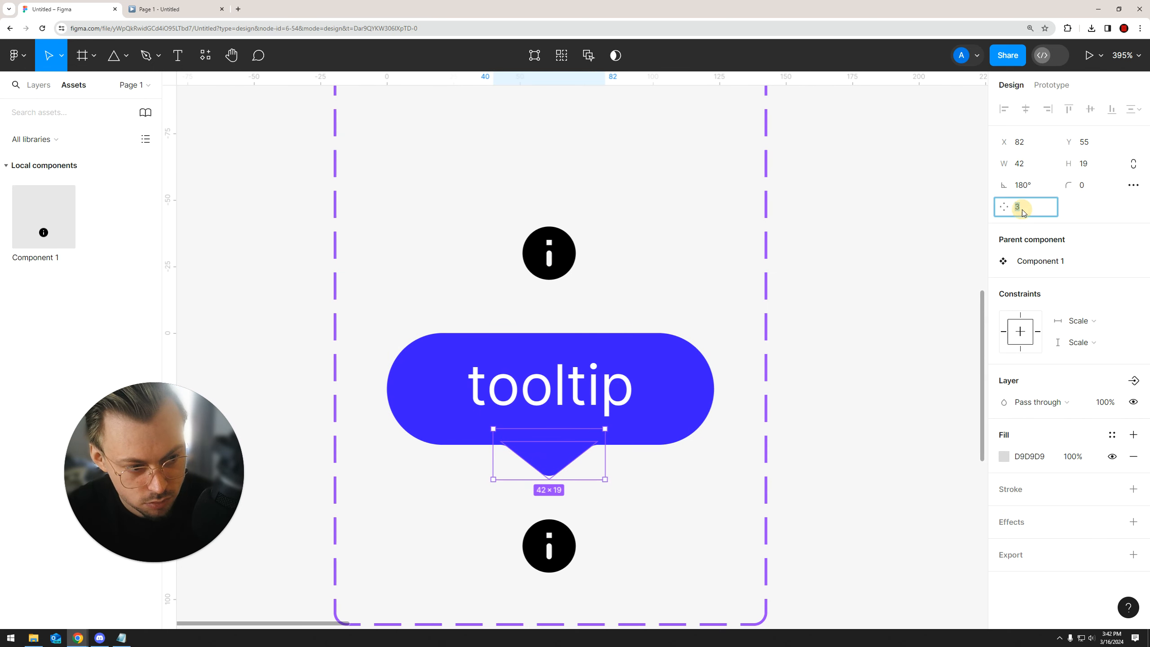
click(1091, 186)
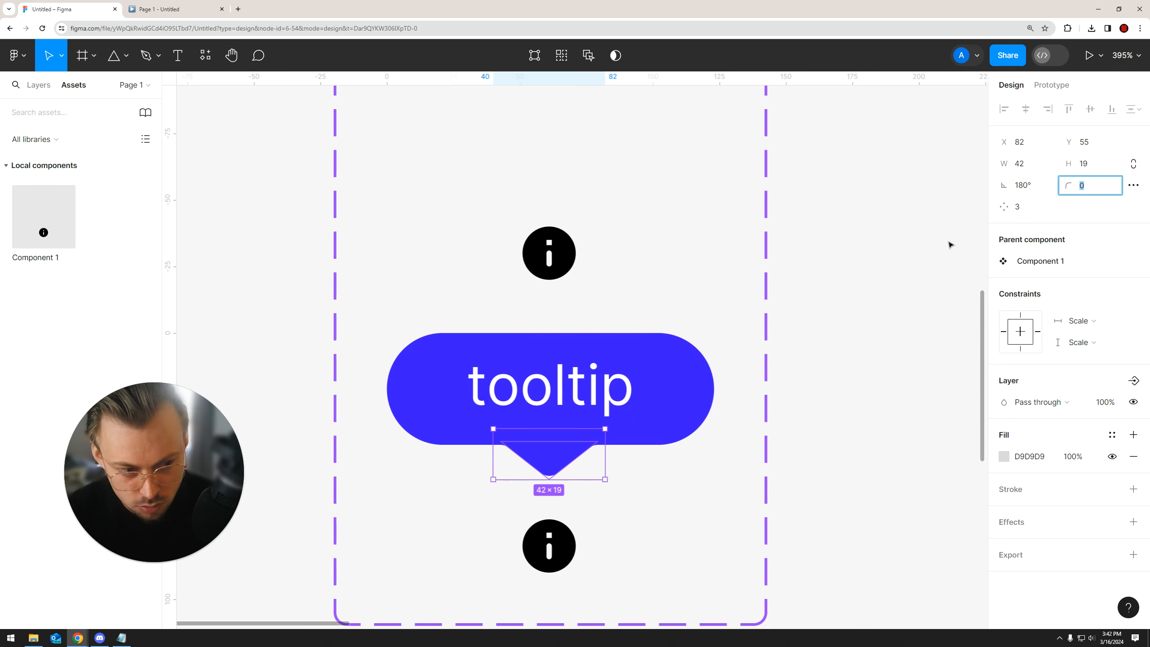
click(672, 392)
click(673, 392)
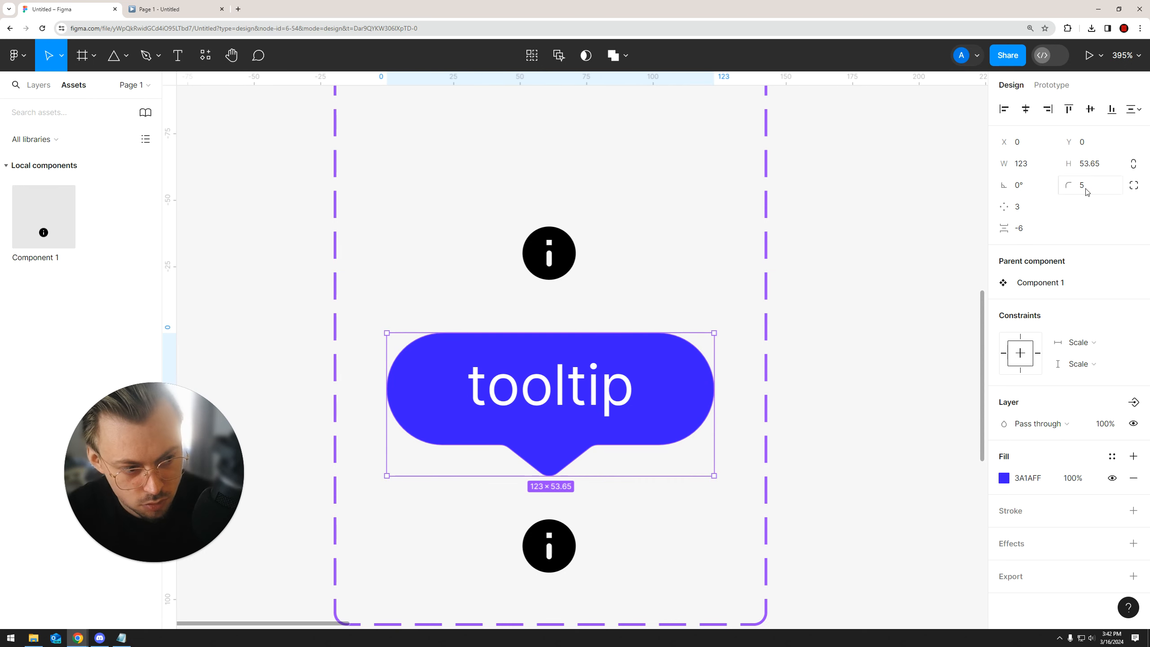
click(897, 333)
- Shrink the pointer triangle of Variant2's bubble to 31 × 14, keeping it centred under the pill
click(547, 457)
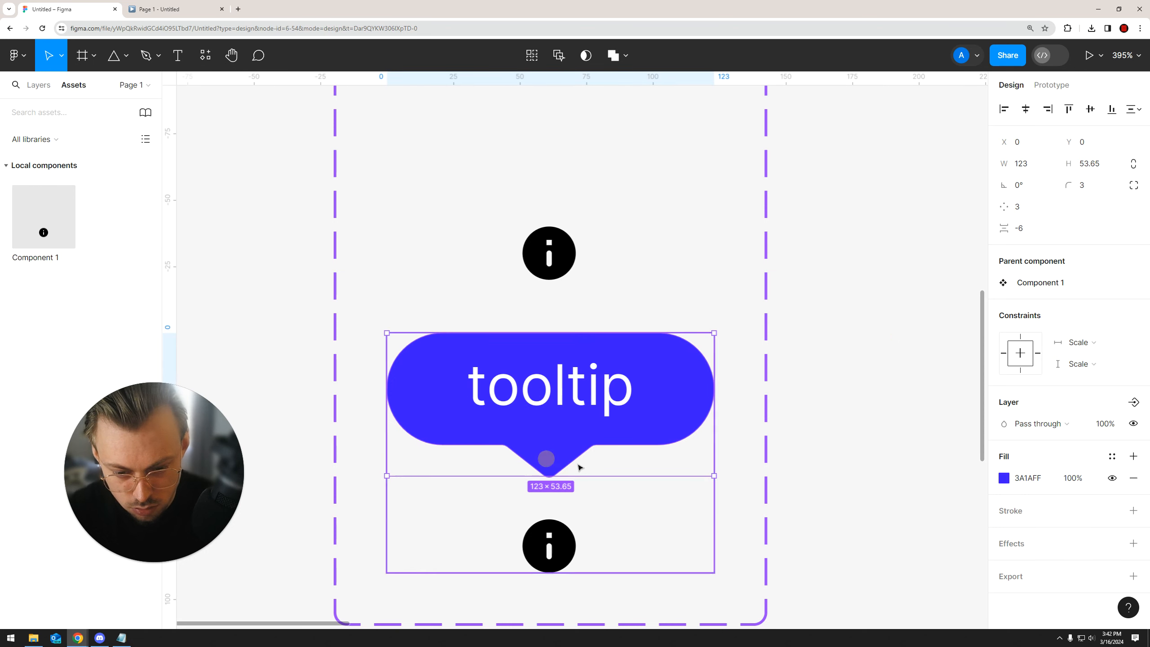
click(557, 467)
drag(598, 477, 554, 462)
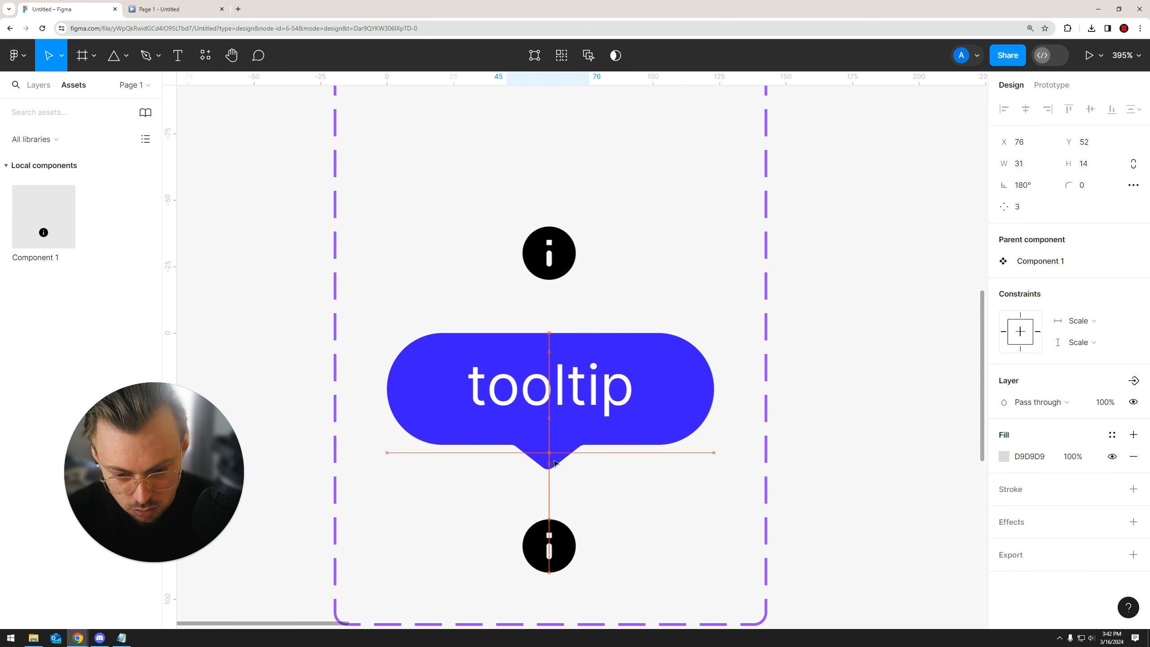
click(554, 536)
click(566, 523)
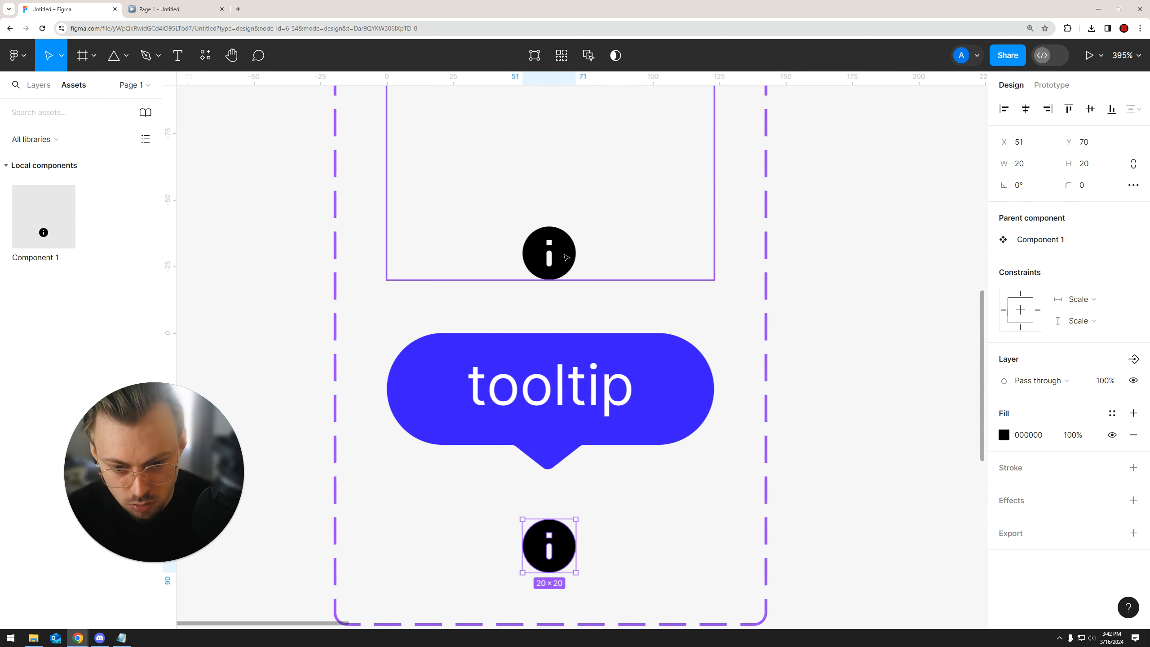
click(877, 316)
- Move Variant2's bubble shape together with its tooltip text slightly down, closer to the info icon
scroll(860, 321, down, 2)
click(586, 435)
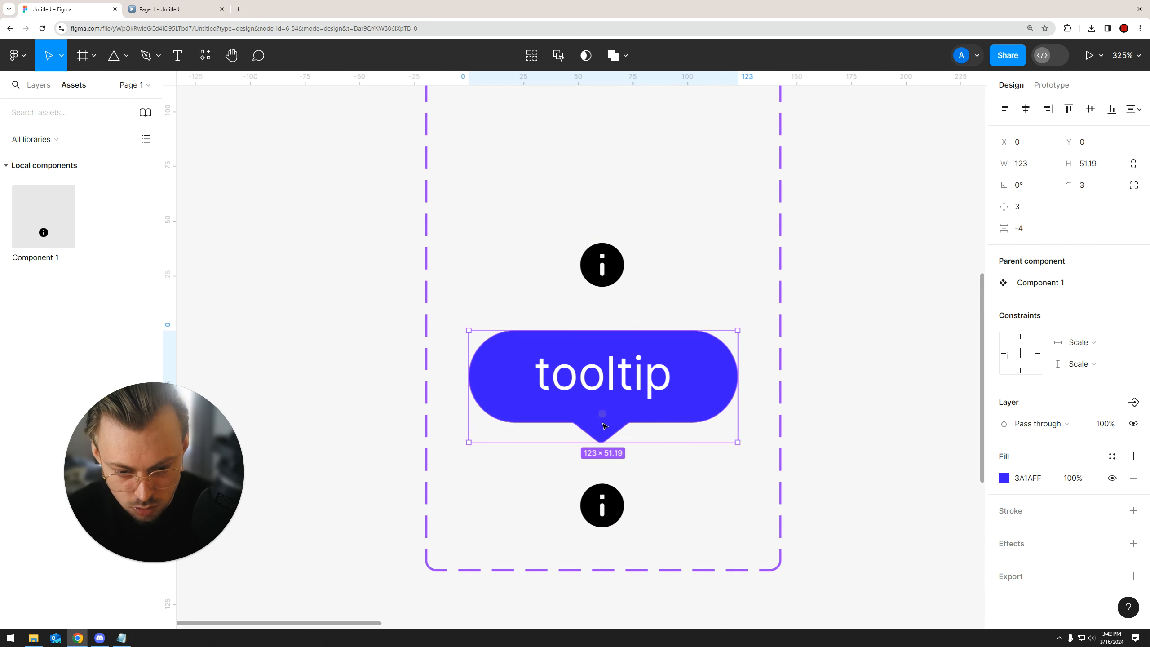
drag(602, 406, 602, 426)
key(ctrl+z)
shift+click(607, 376)
drag(695, 383, 691, 404)
click(854, 388)
scroll(801, 364, down, 3)
drag(801, 363, 727, 300)
scroll(728, 302, up, 2)
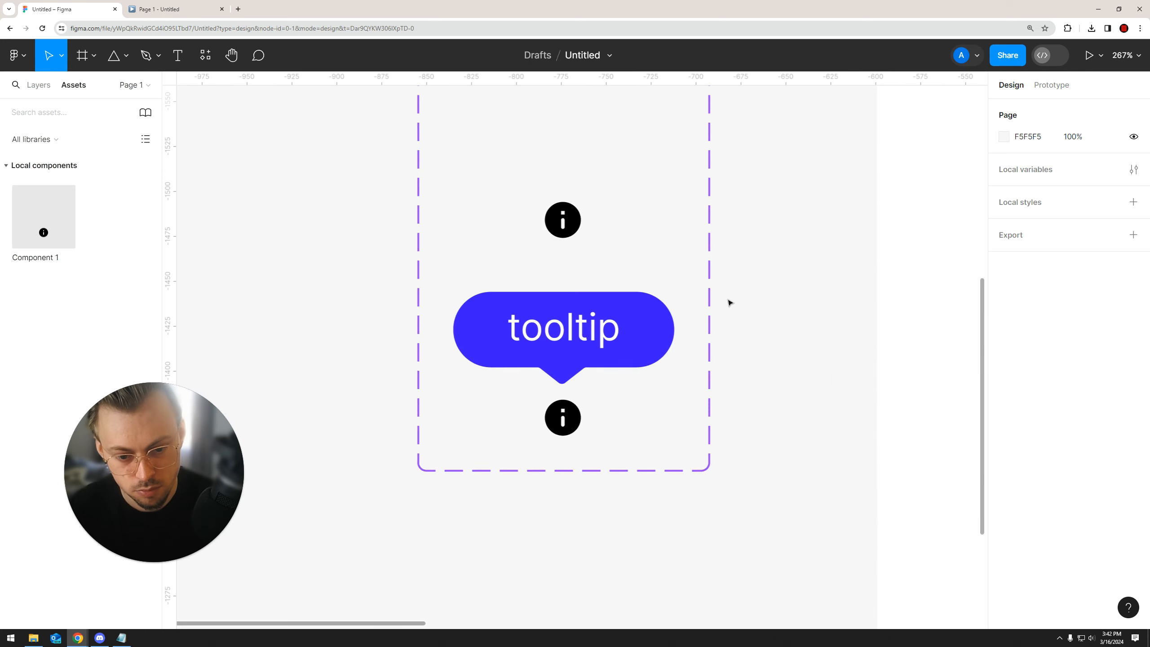
scroll(731, 349, up, 1)
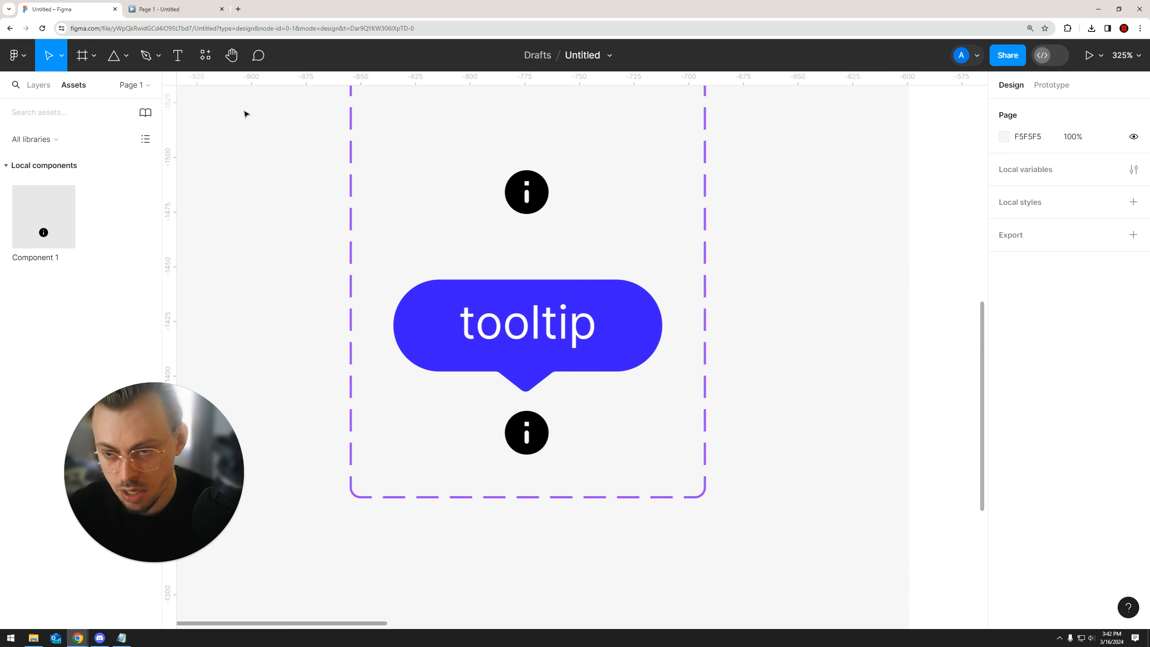
- Switch to the prototype preview and toggle the reshaped tooltip with the info icon
click(195, 7)
click(566, 276)
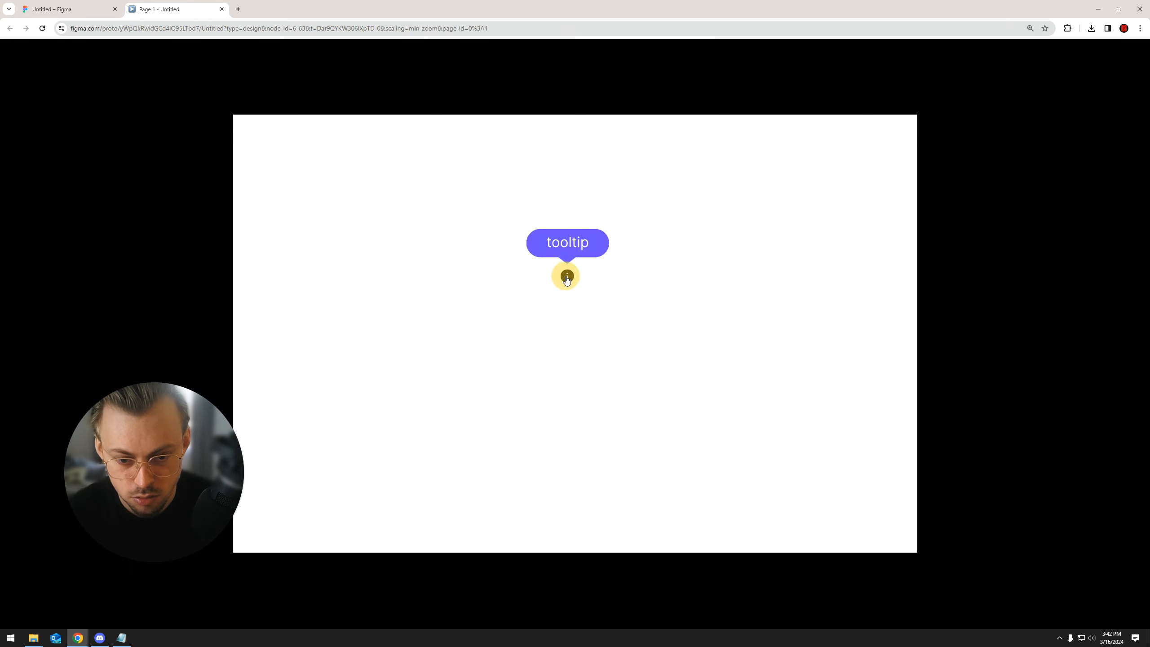
click(568, 278)
click(569, 278)
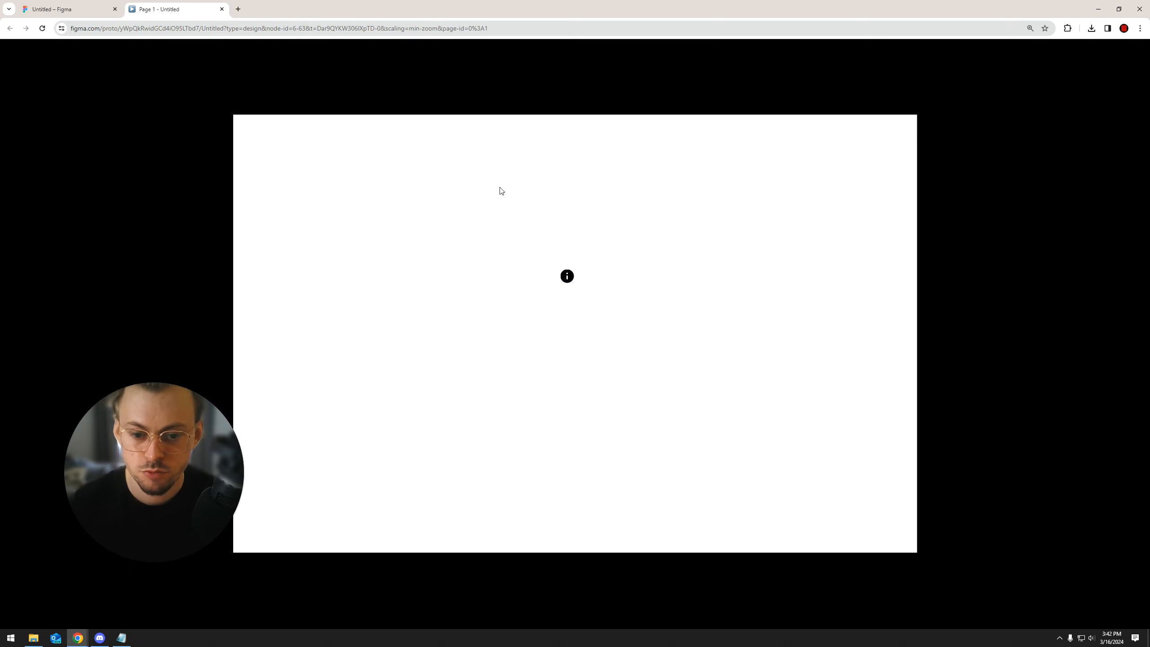
- Close the prototype preview and return to the component set beside the frame in the design file
middle_click(187, 8)
scroll(772, 194, down, 3)
drag(772, 196, 580, 344)
scroll(474, 360, down, 3)
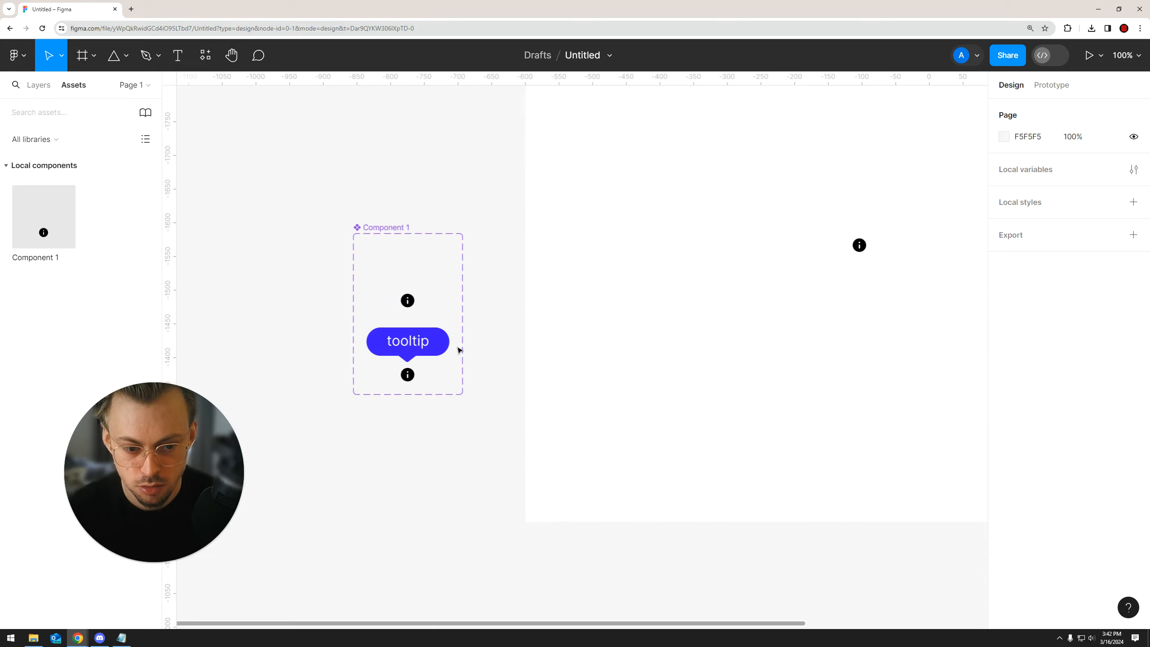